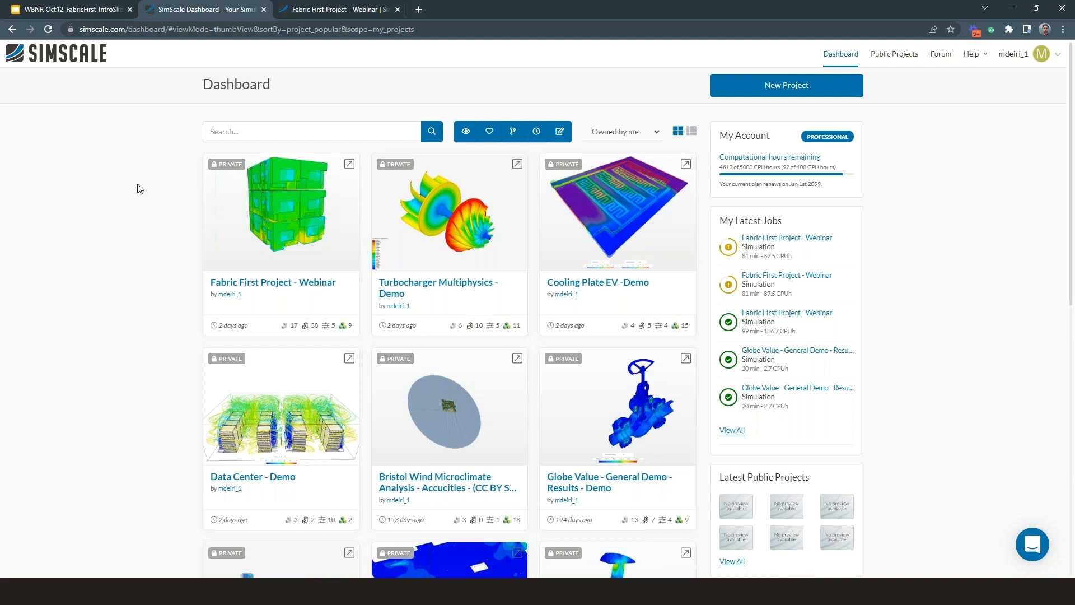
Step: List the projects shared with the account, and switch the dashboard back to the owned projects
click(1012, 55)
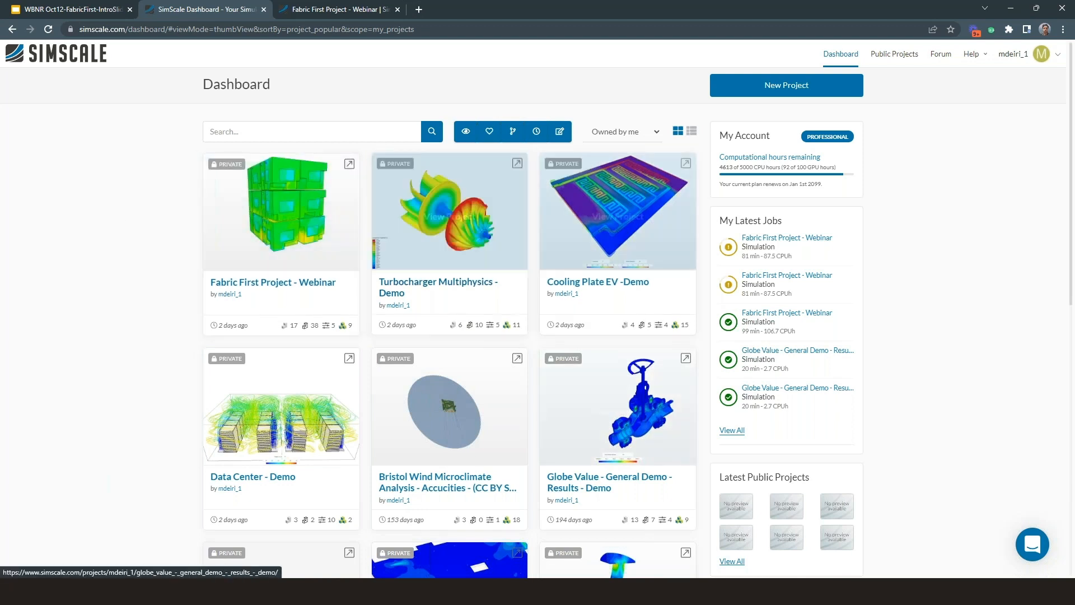
click(622, 132)
click(619, 164)
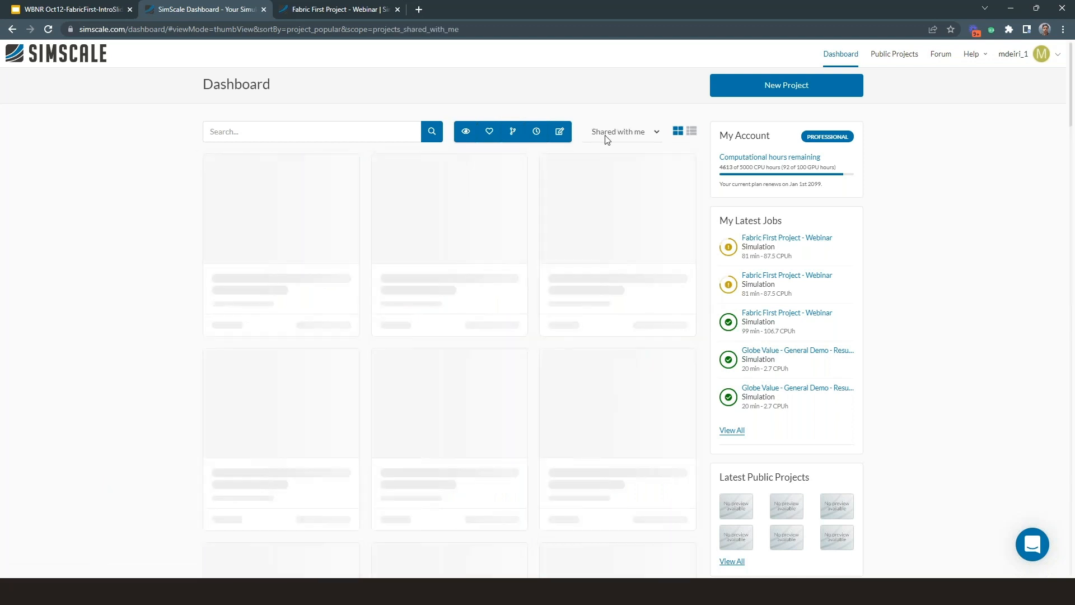
click(609, 135)
click(620, 156)
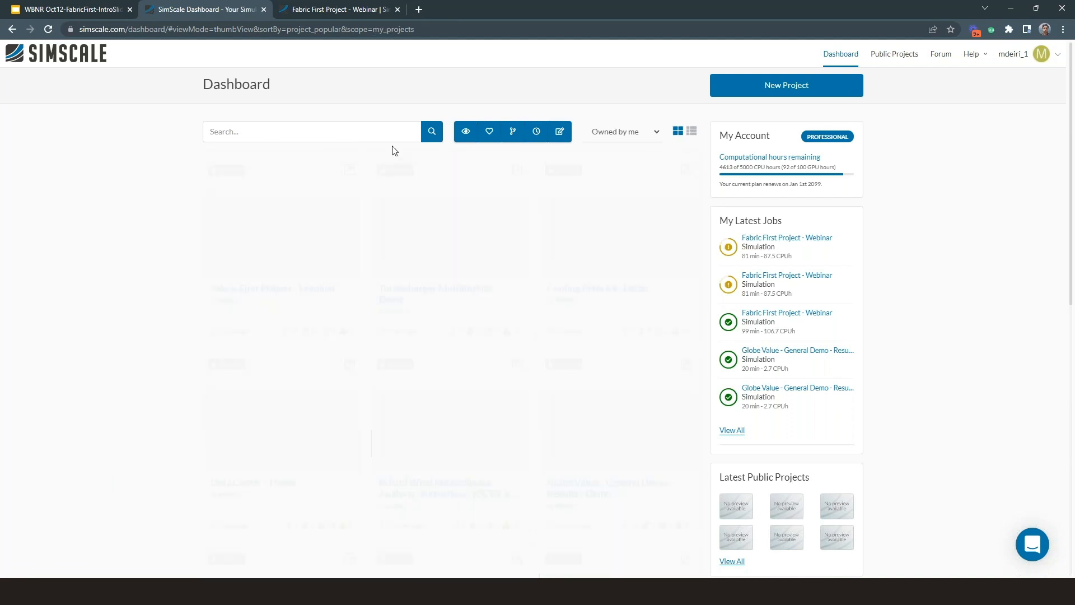
Step: Search the owned projects on the dashboard for "Fabric"
click(392, 132)
text(Fabric)
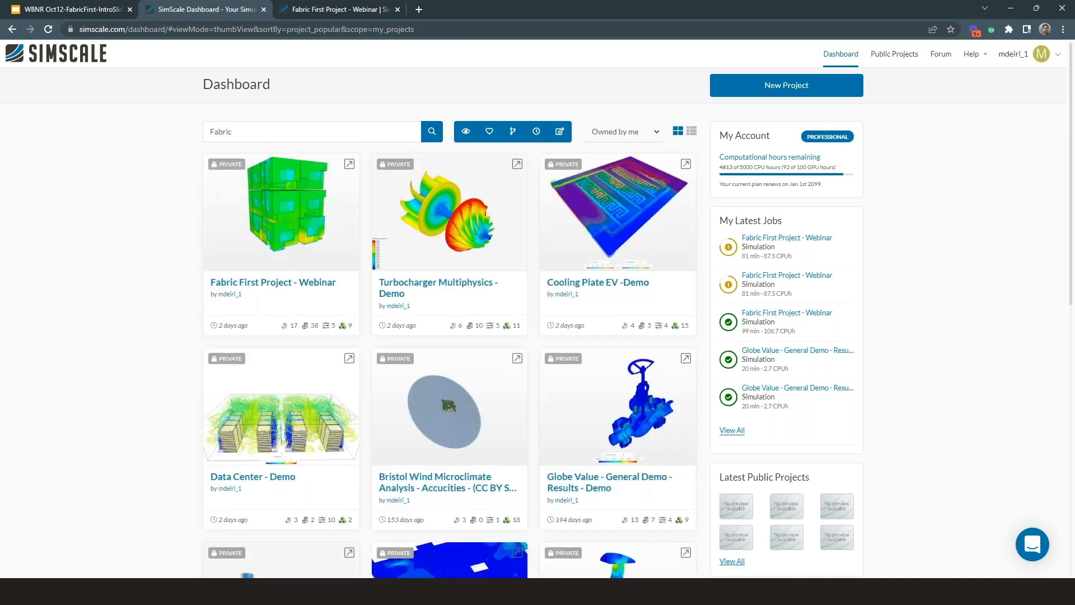
key(Return)
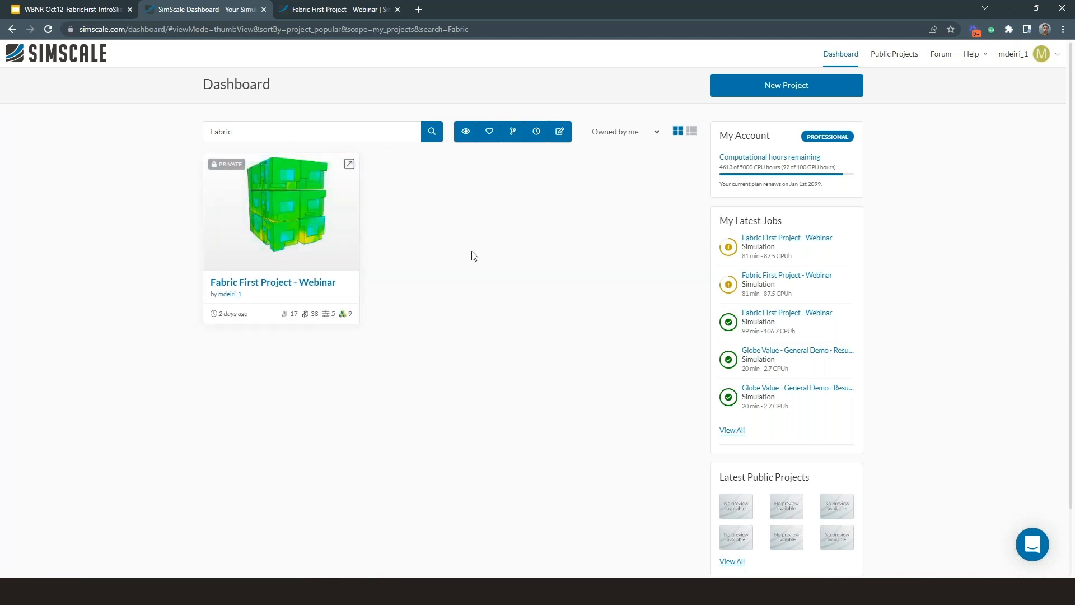
Step: In the Fabric First Project - Webinar workbench, widen the simulation tree and review the single-glazing BaseSetup simulation's boundary conditions
click(317, 11)
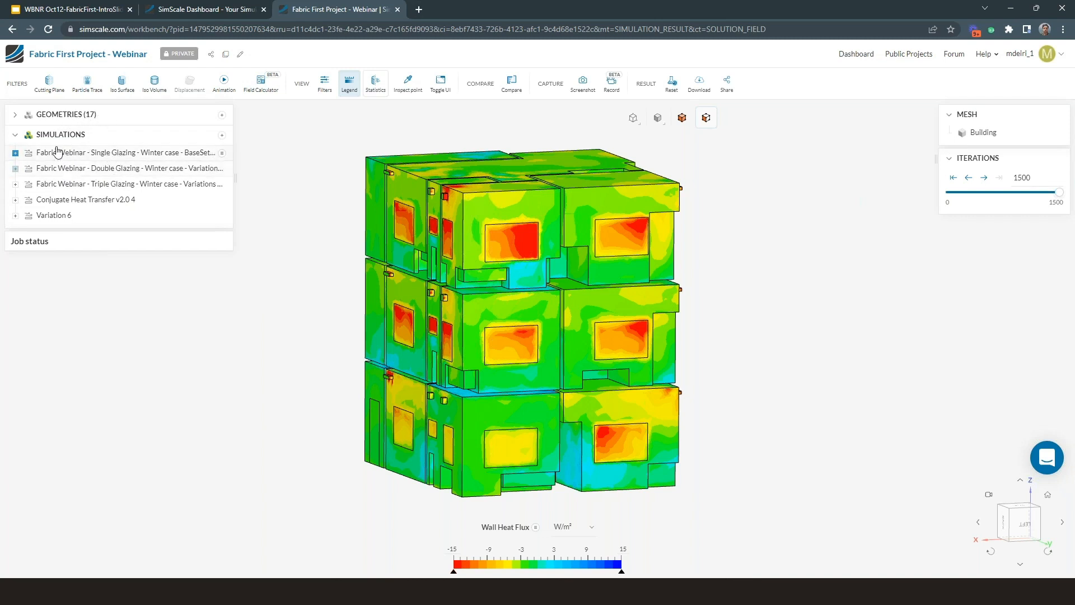
drag(236, 178, 290, 178)
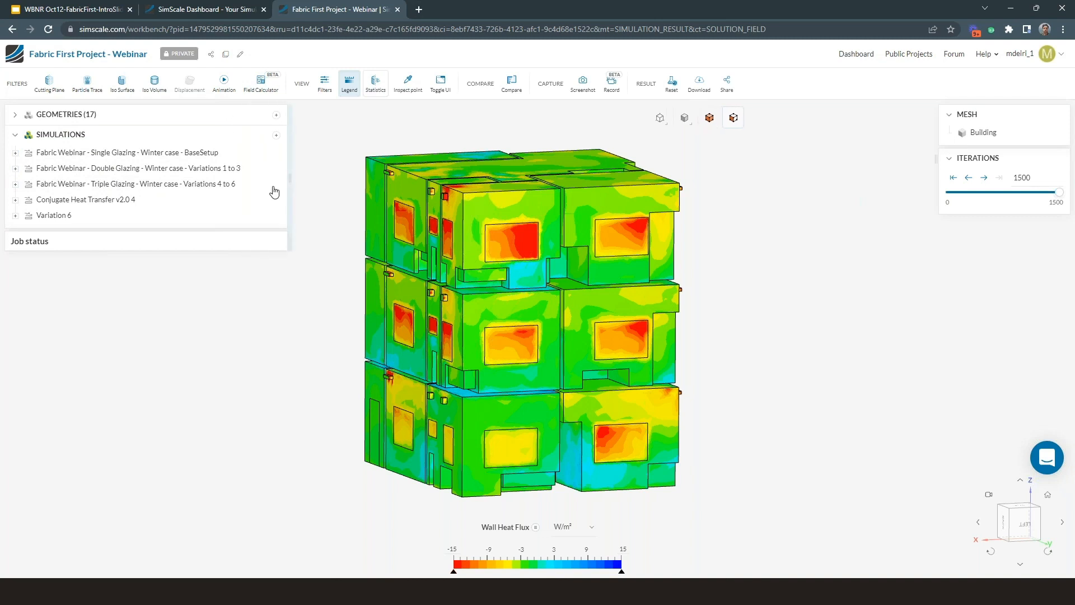
click(15, 153)
scroll(101, 268, down, 4)
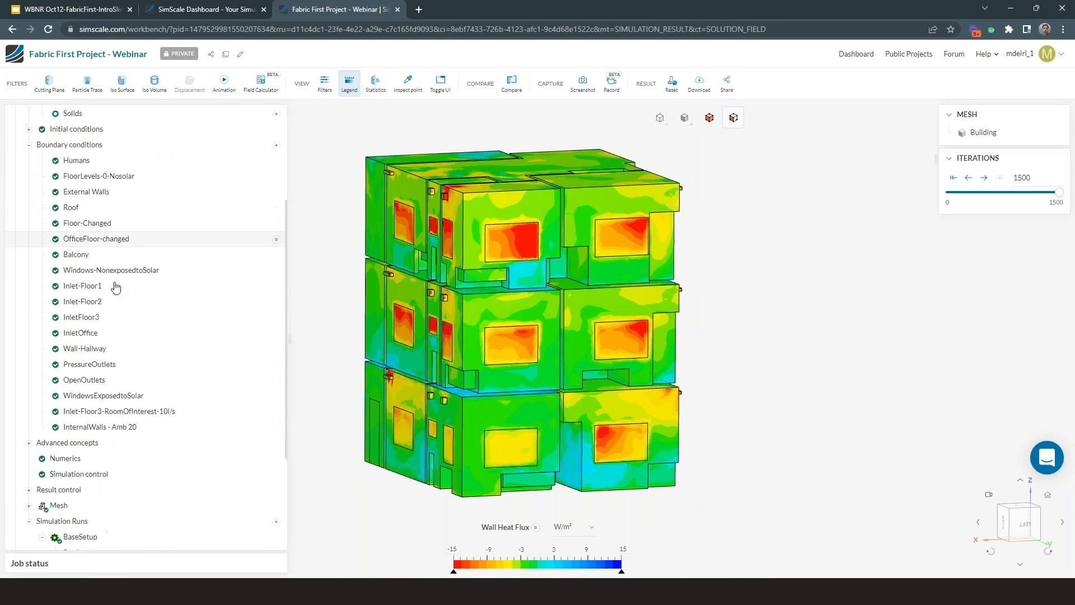
scroll(112, 282, up, 4)
click(15, 152)
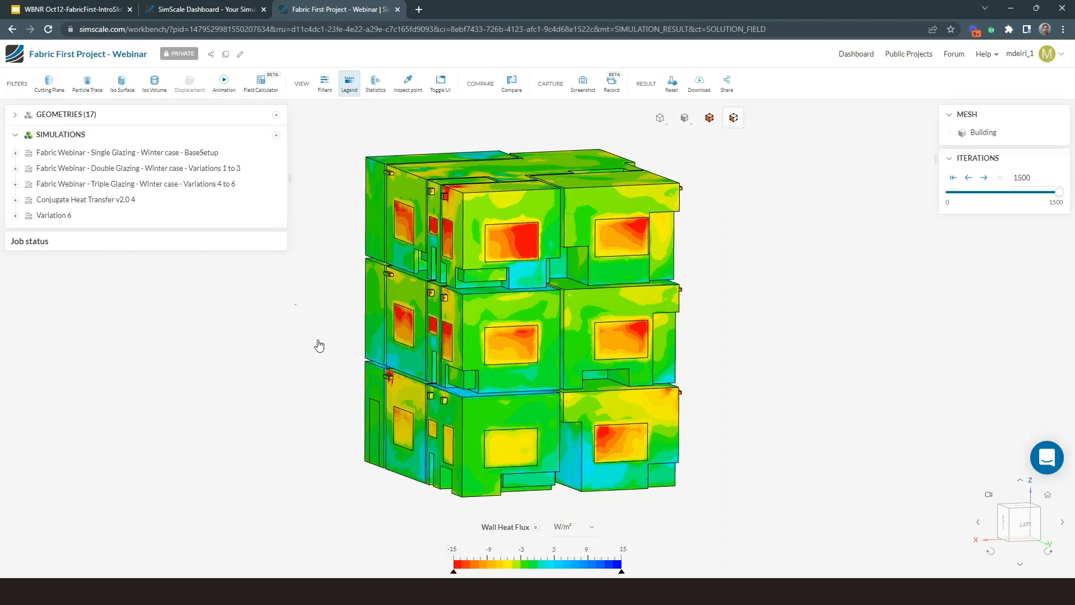
Step: Examine the building's wall heat flux and probe point values on the front top-floor window
mouse_move(314, 371)
mouse_down()
mouse_move(304, 364)
mouse_move(317, 381)
mouse_up()
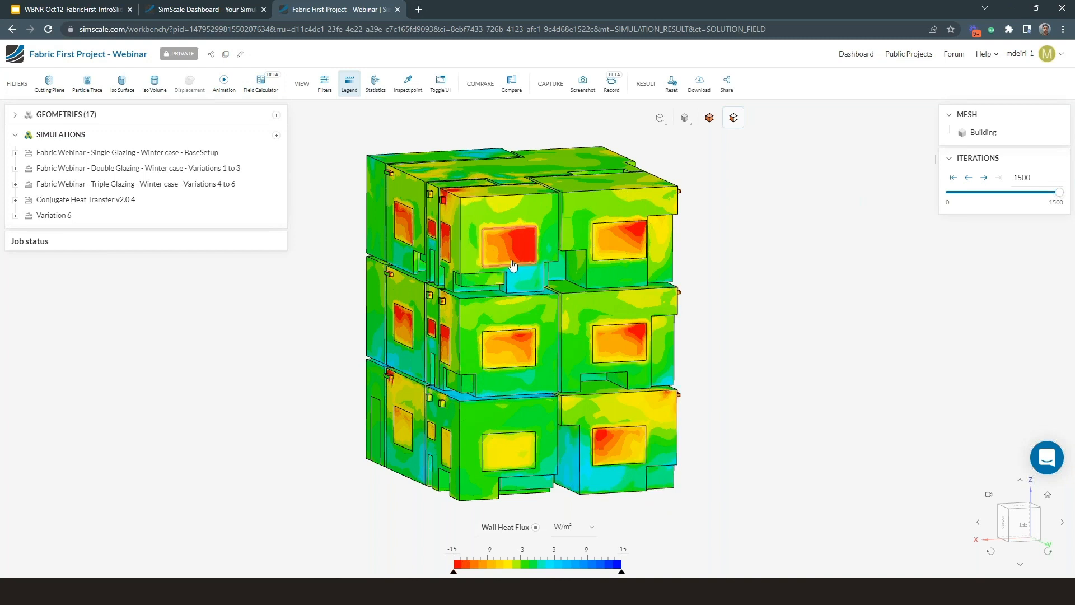
drag(514, 265, 504, 240)
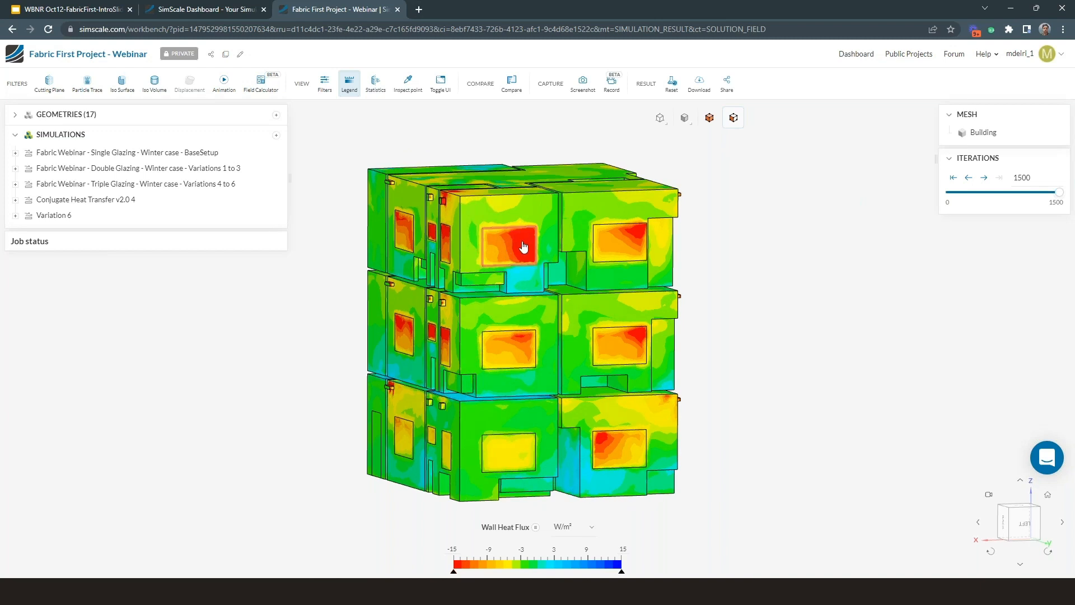
drag(499, 243, 507, 251)
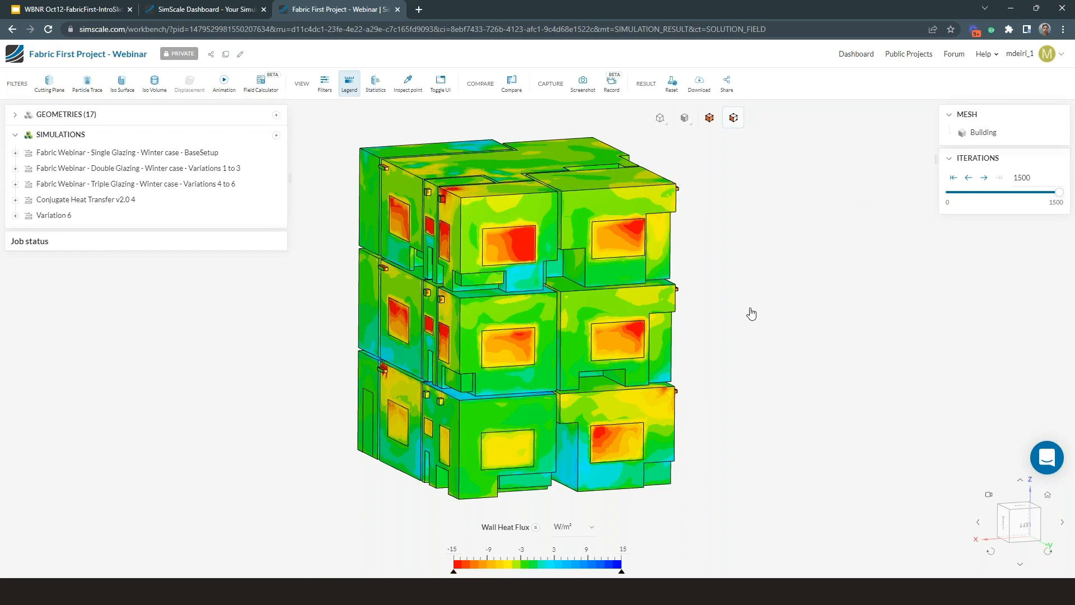
drag(757, 316, 756, 316)
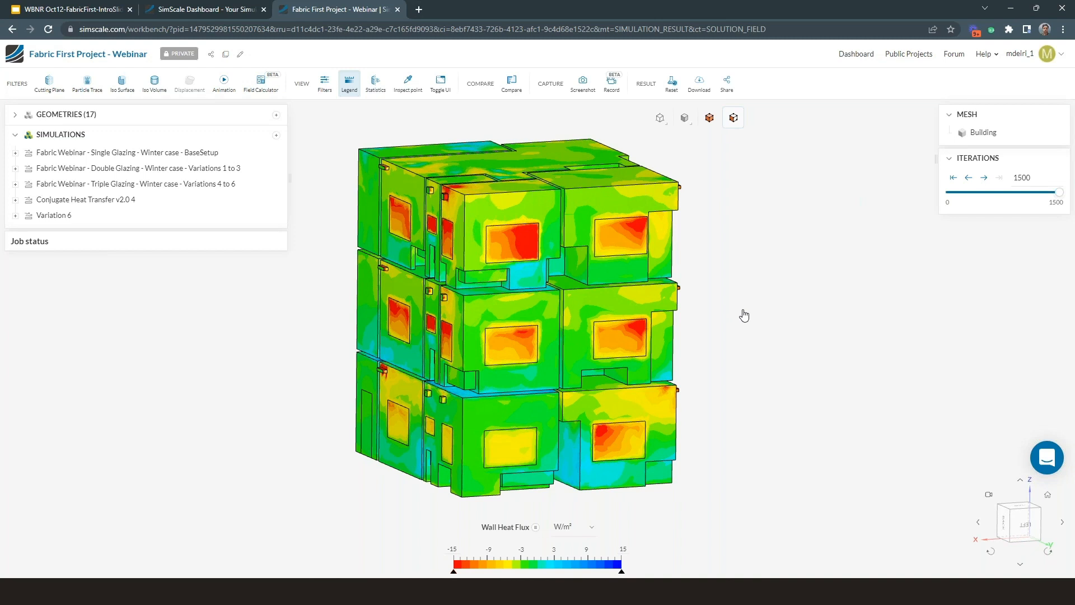
drag(567, 247, 562, 238)
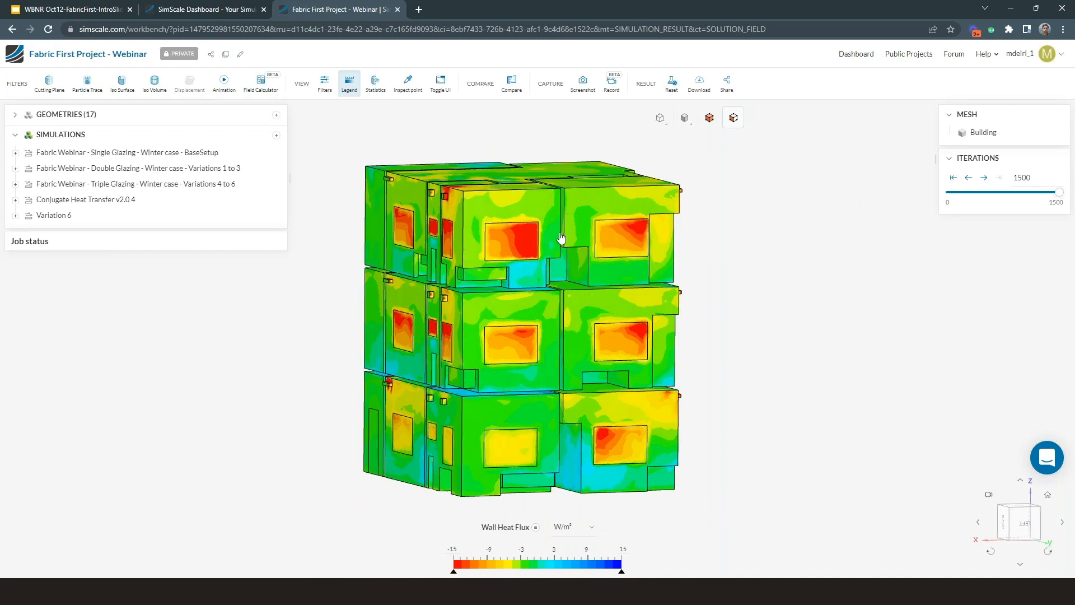
click(408, 83)
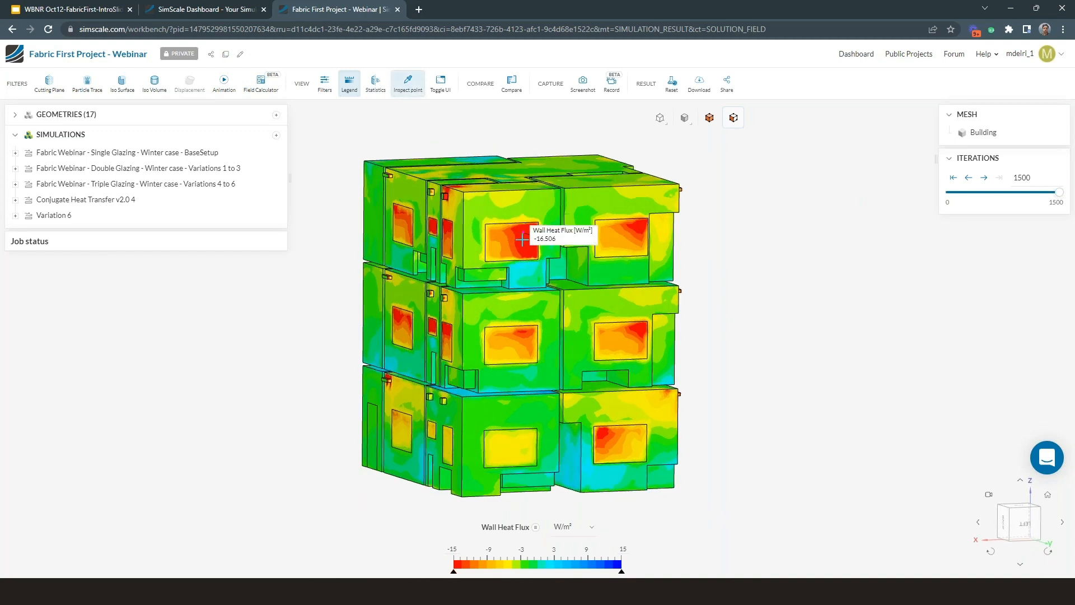
drag(522, 239, 521, 248)
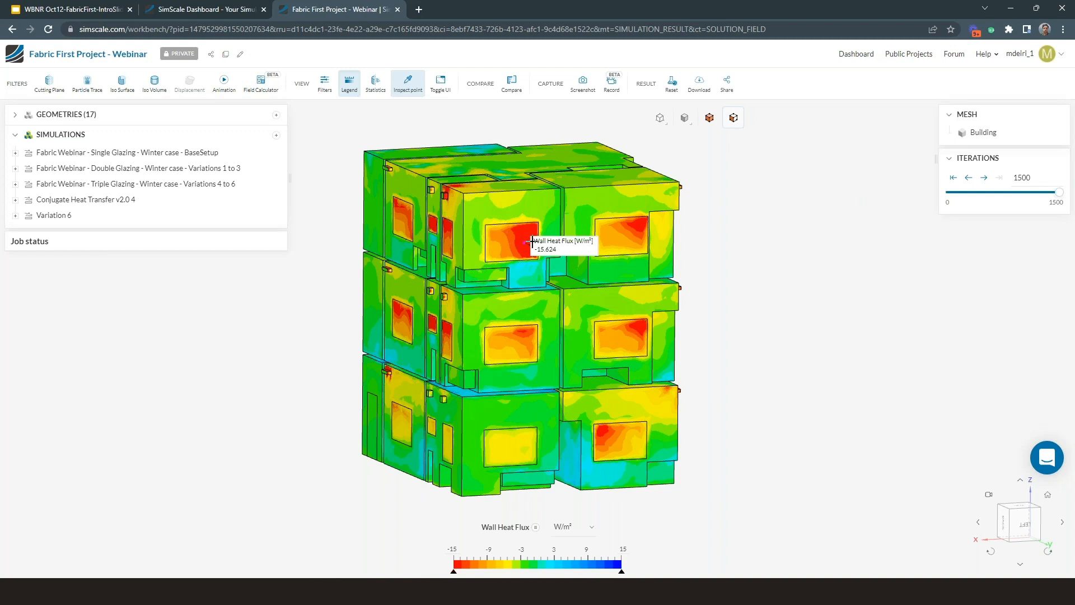
click(410, 89)
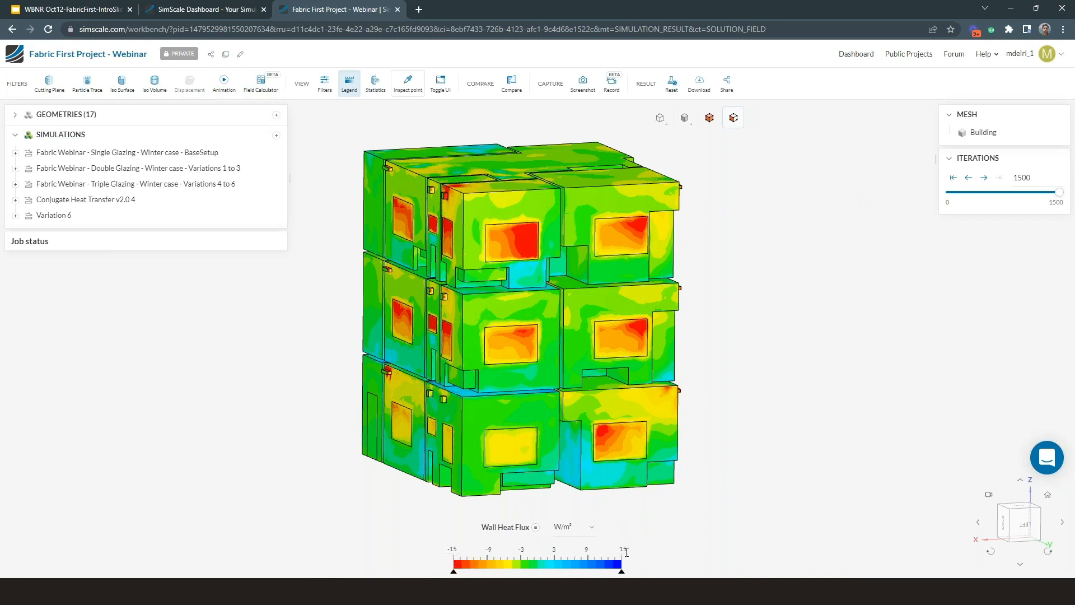
Step: Check the wall heat flux statistics for the front top-floor window face, including its integral value
drag(519, 250, 516, 253)
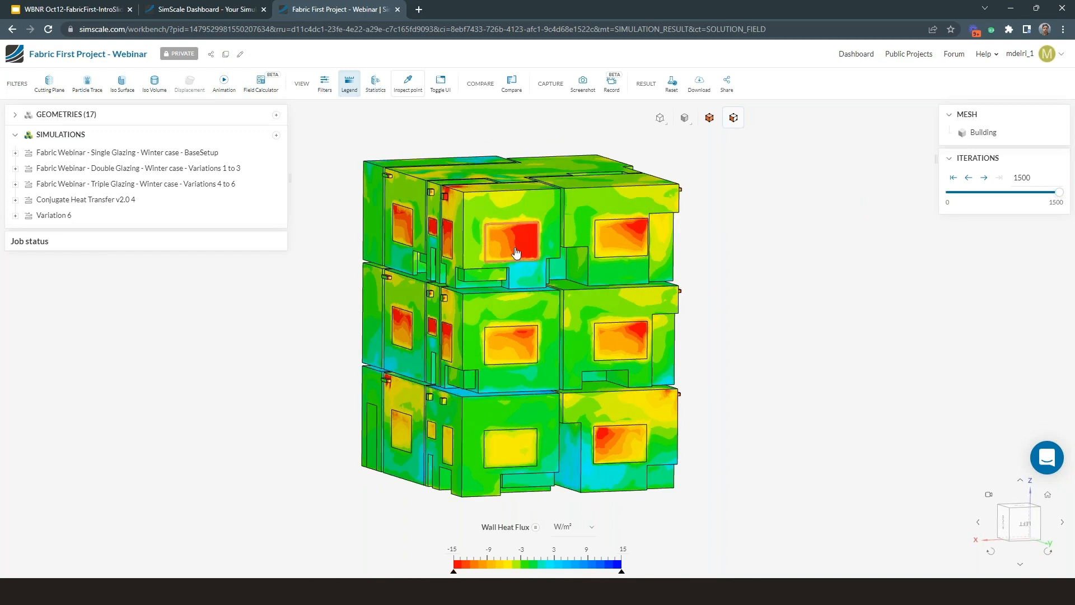
click(377, 90)
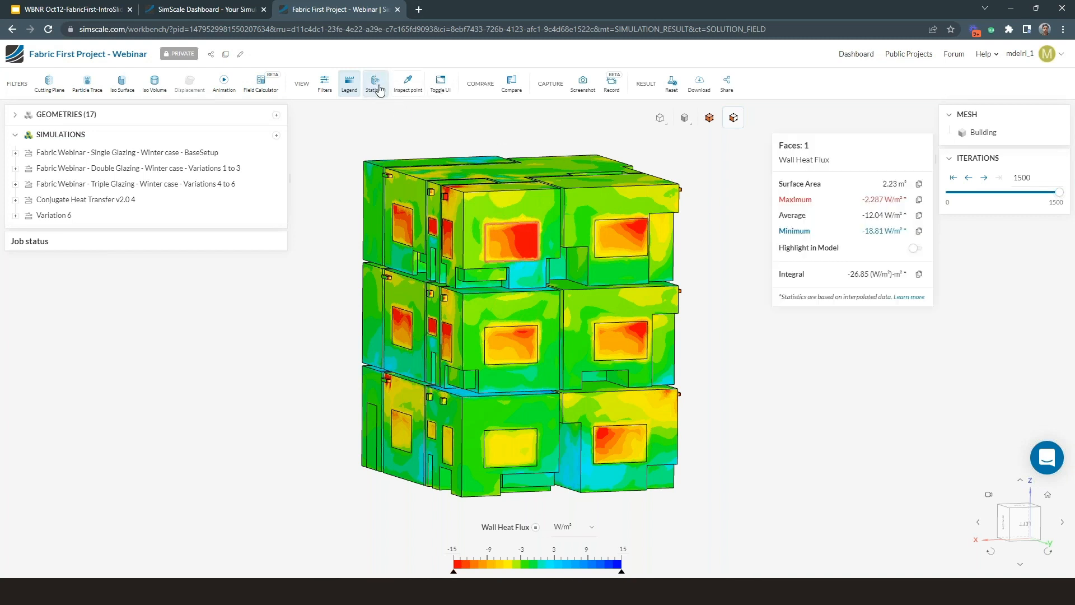
drag(849, 274, 859, 274)
drag(476, 258, 527, 247)
click(844, 278)
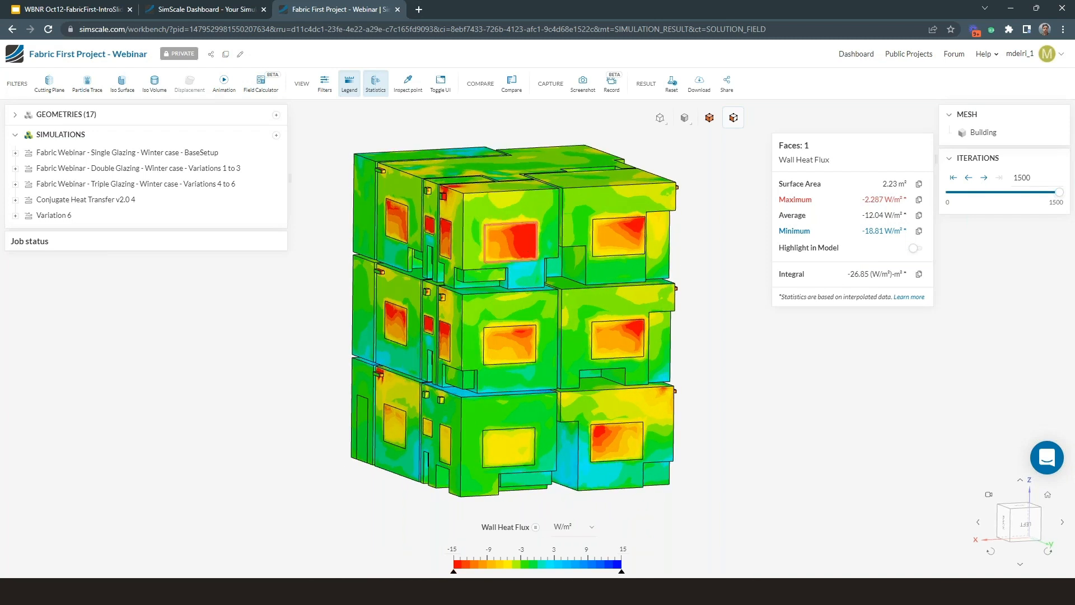
click(375, 84)
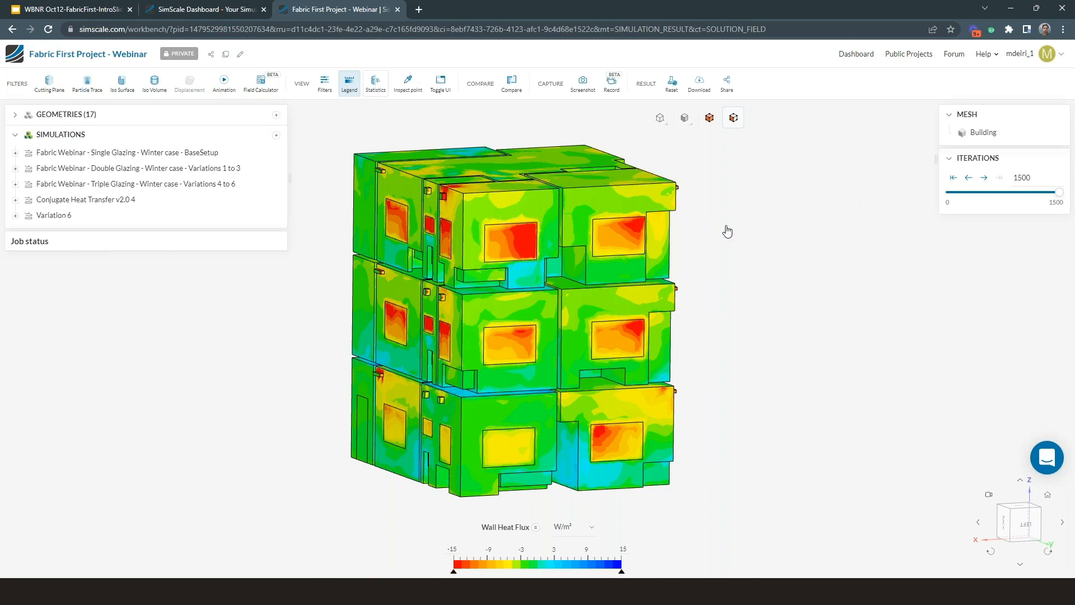
Step: Compare the single-glazing heat flux result side by side with Variation 6 of the triple-glazing winter simulation
click(512, 84)
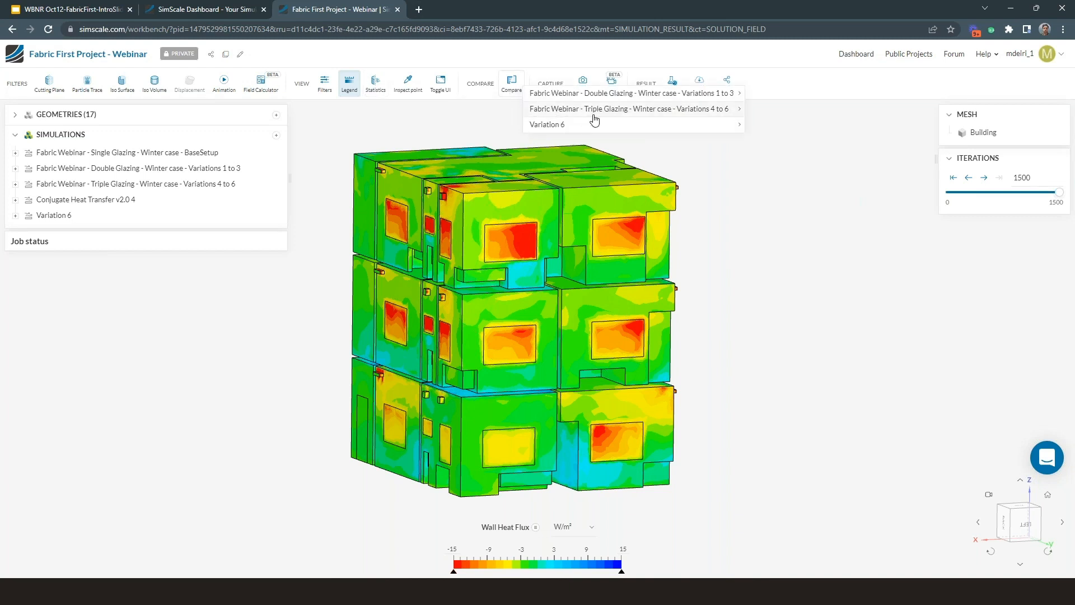
click(723, 110)
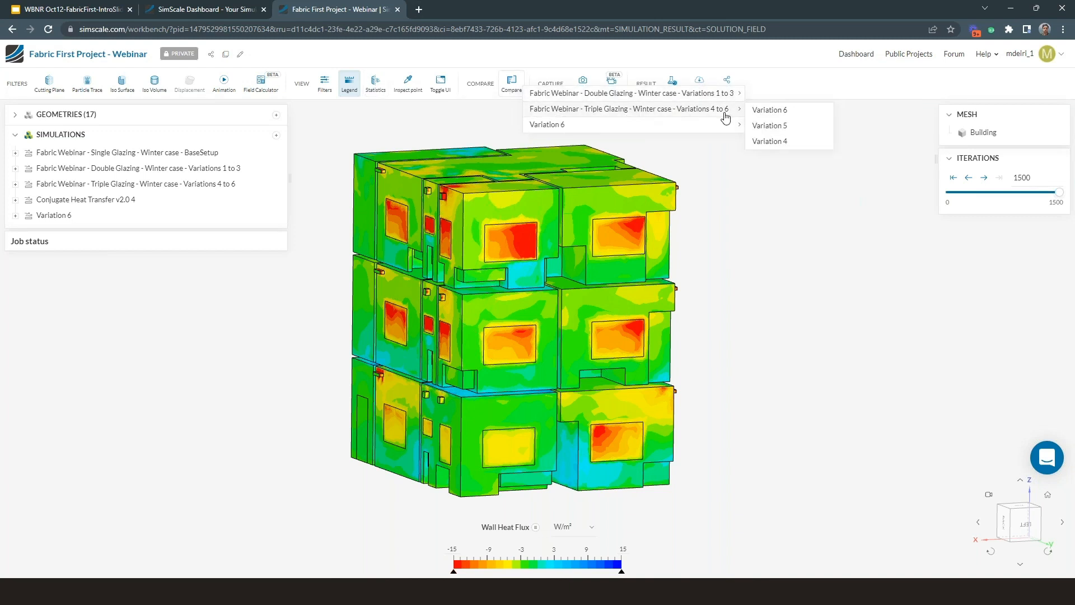
click(770, 112)
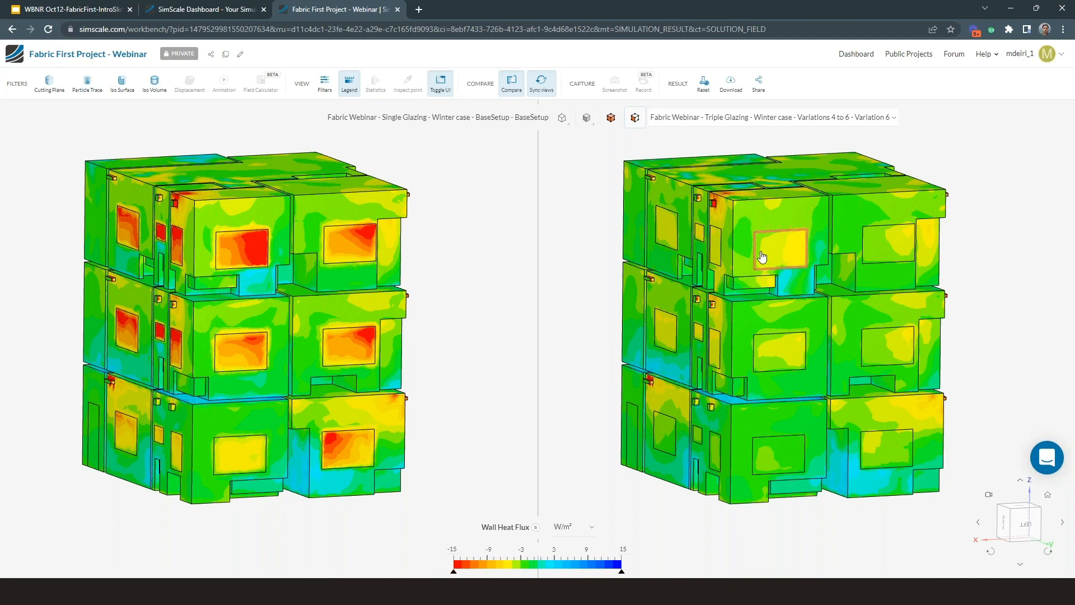
scroll(773, 256, up, 2)
scroll(767, 253, down, 1)
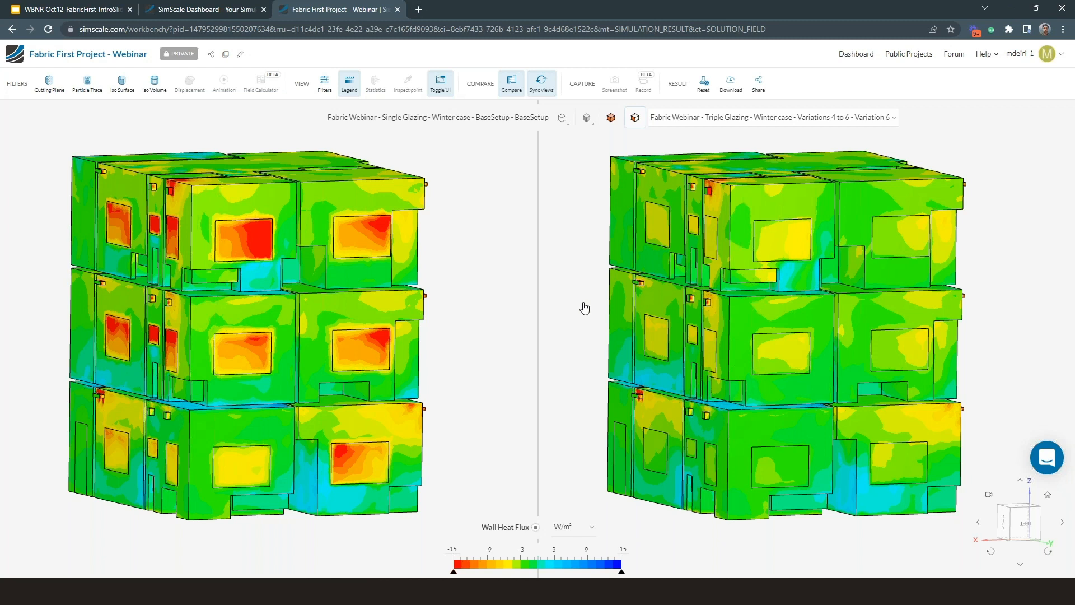
drag(619, 317, 581, 310)
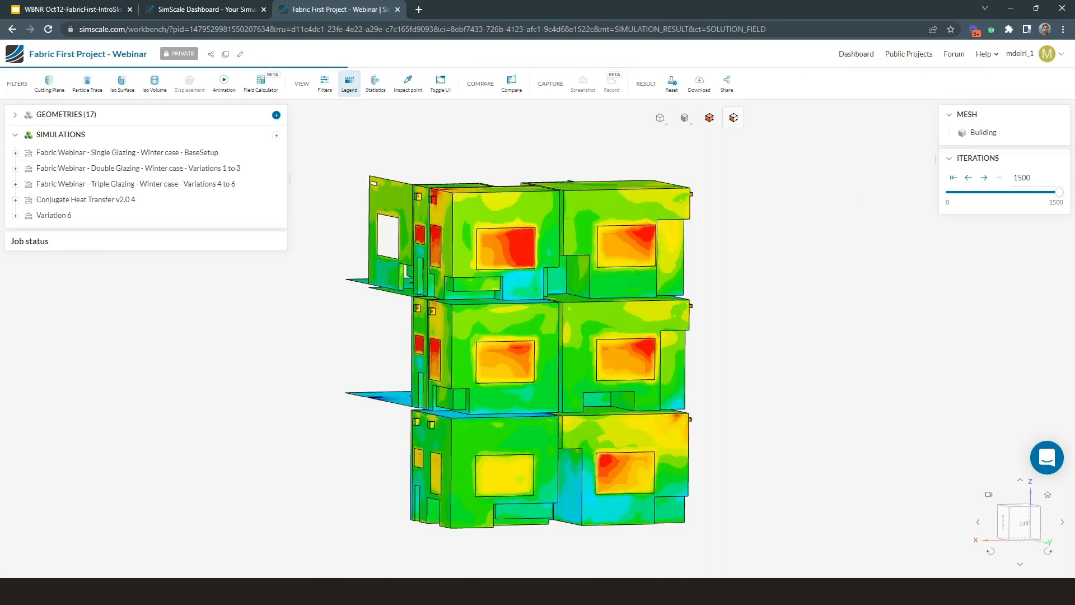
Step: View the options and supported file formats for importing a geometry, and leave without importing
click(277, 116)
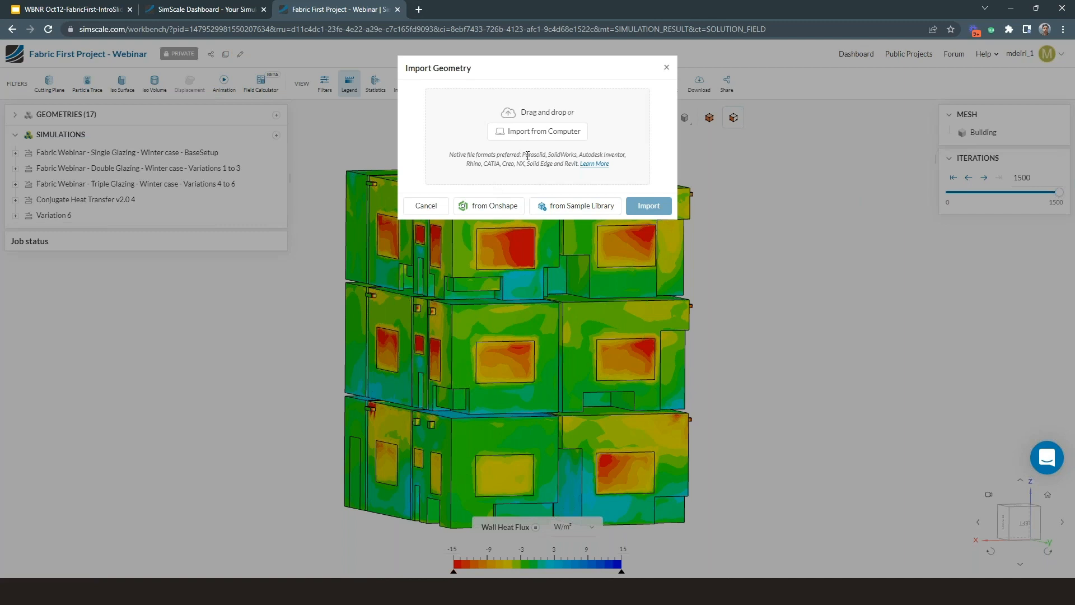
click(380, 208)
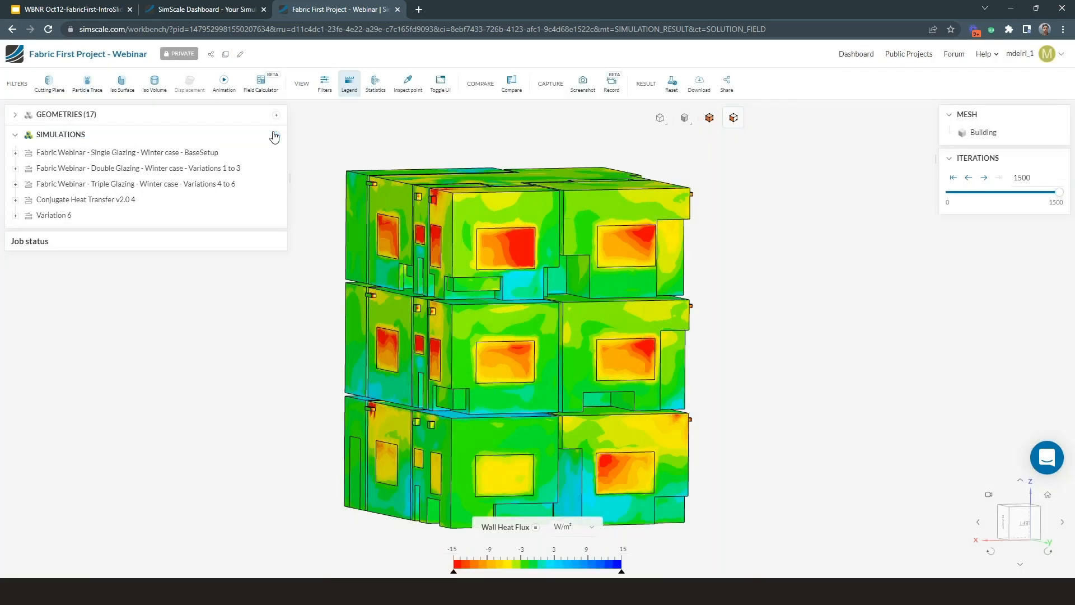
Step: Create a Conjugate Heat Transfer v2.0 simulation, keeping the k-omega SST turbulence model and the other default settings
click(276, 136)
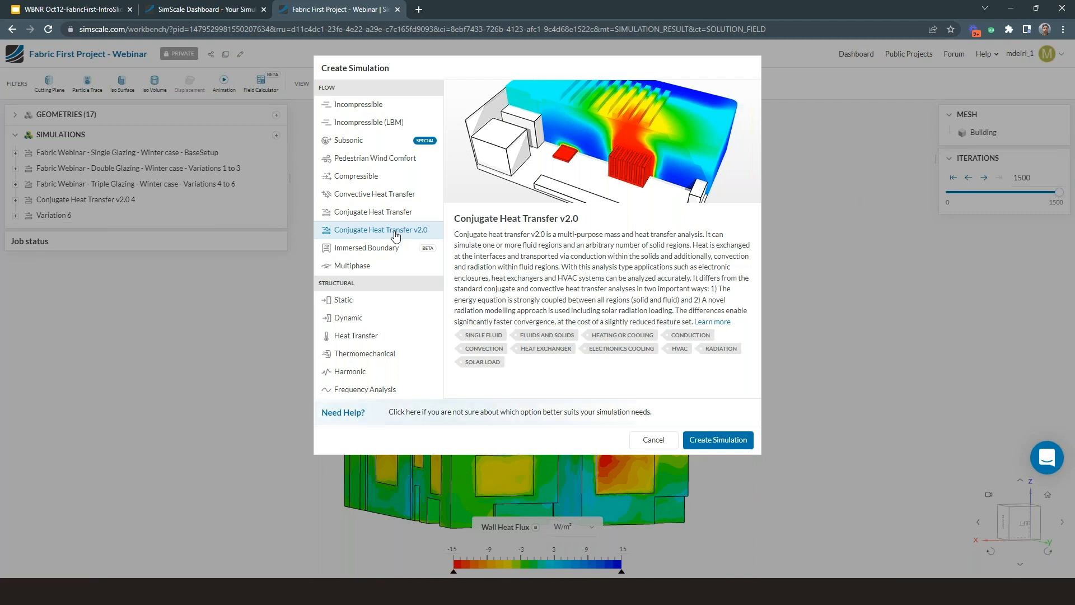
click(356, 162)
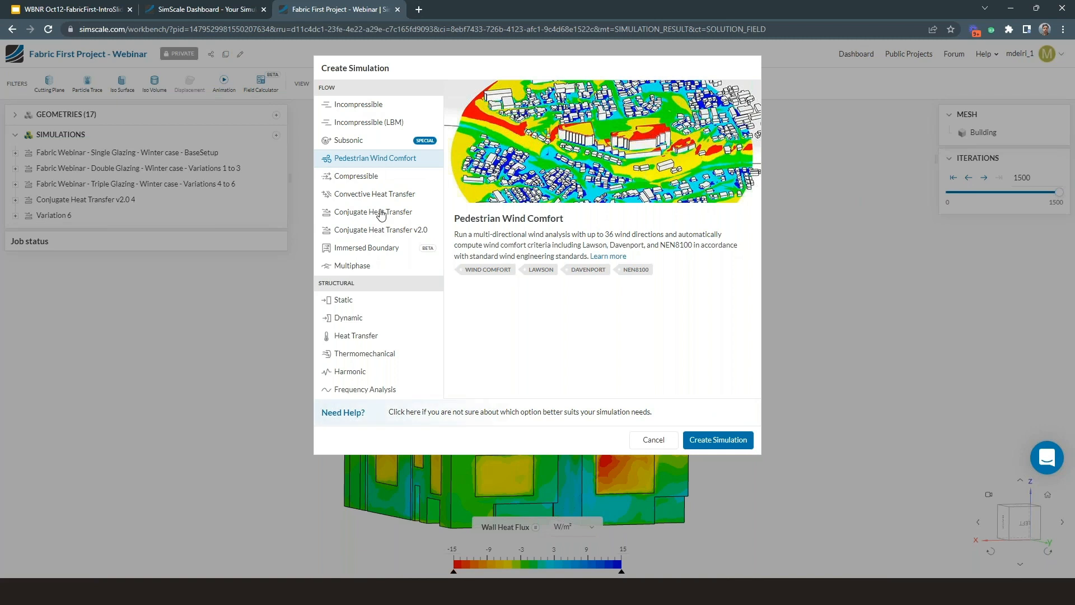
click(373, 305)
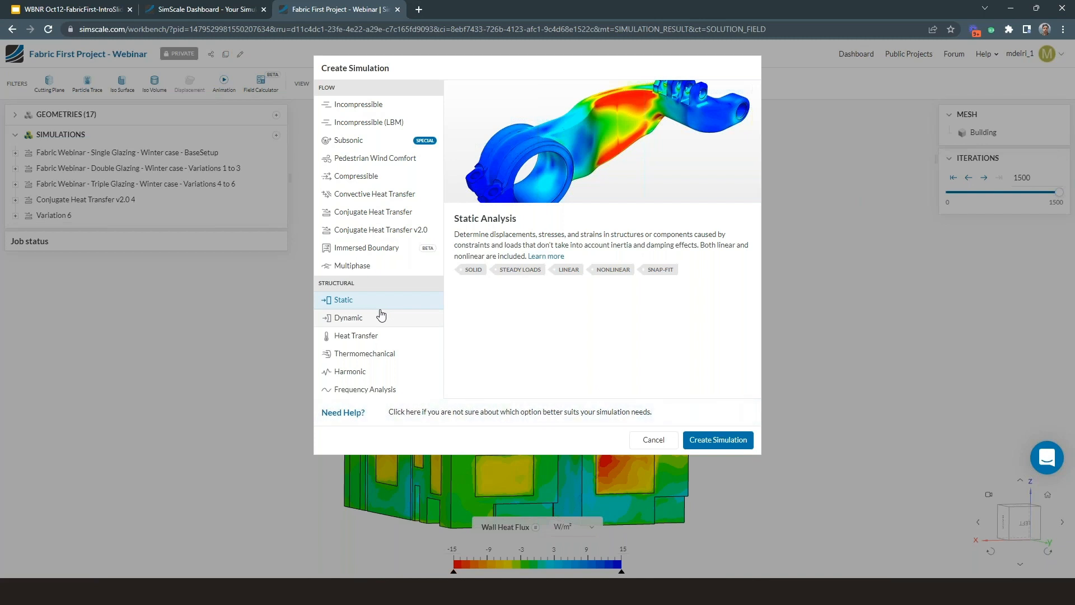
click(372, 231)
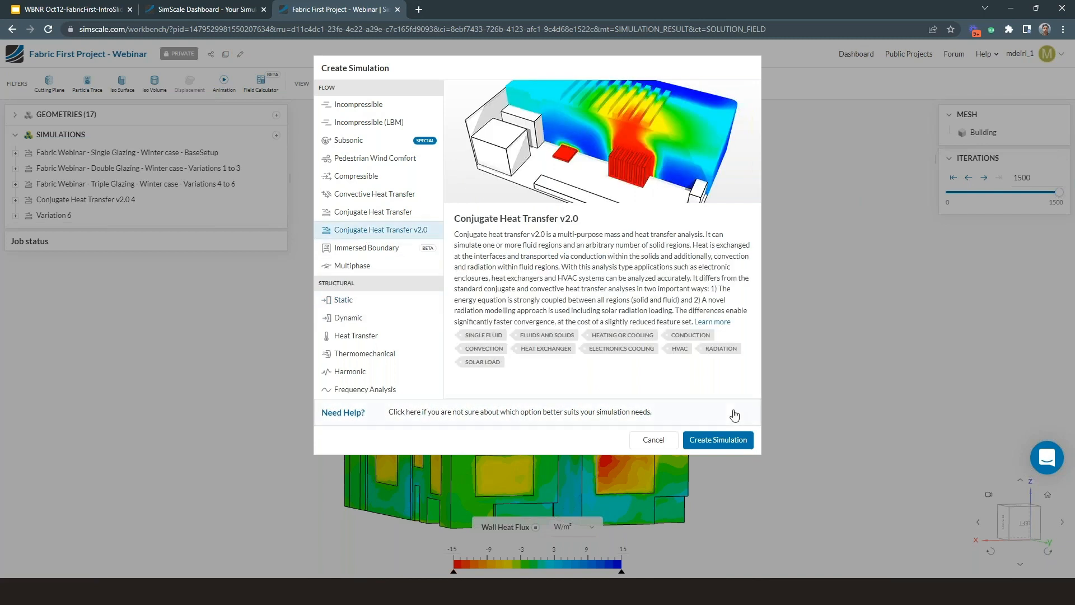
click(726, 439)
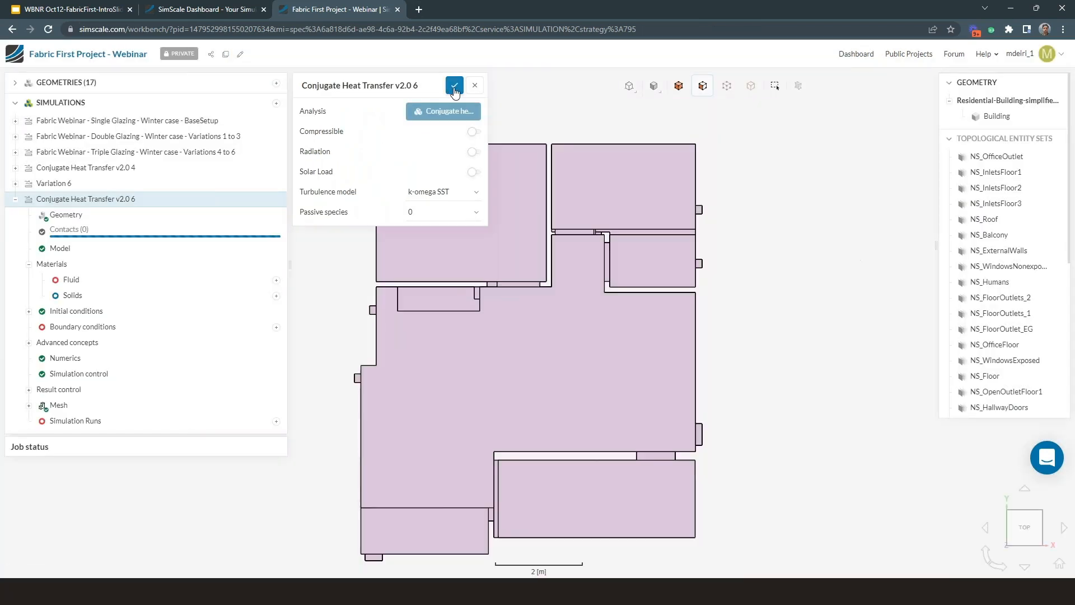
click(454, 87)
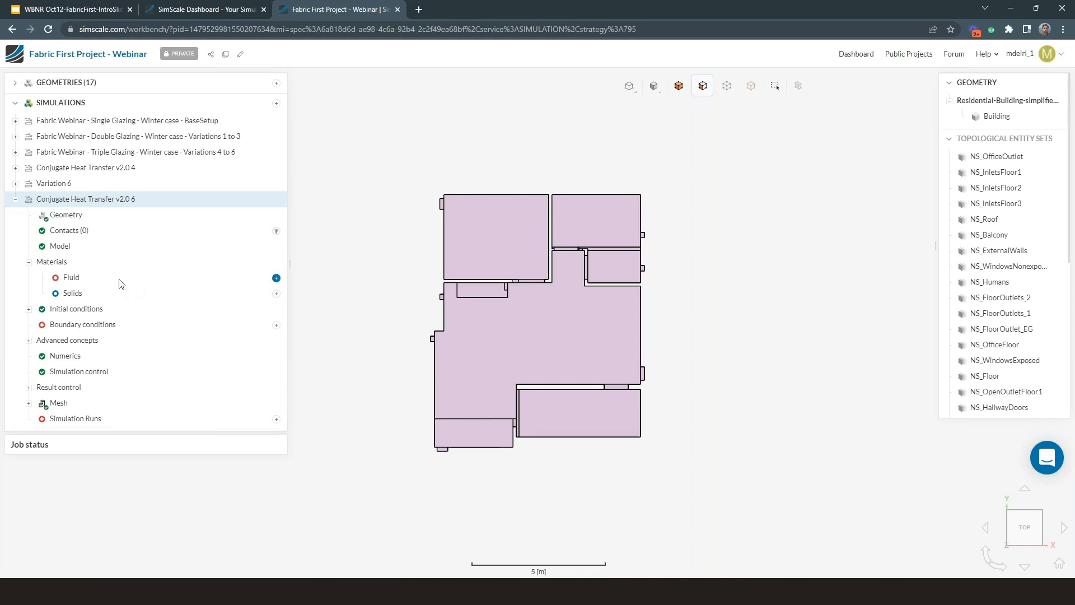
Step: Add Air as the fluid material with its default properties and assign it to the Building volume
click(276, 277)
click(401, 400)
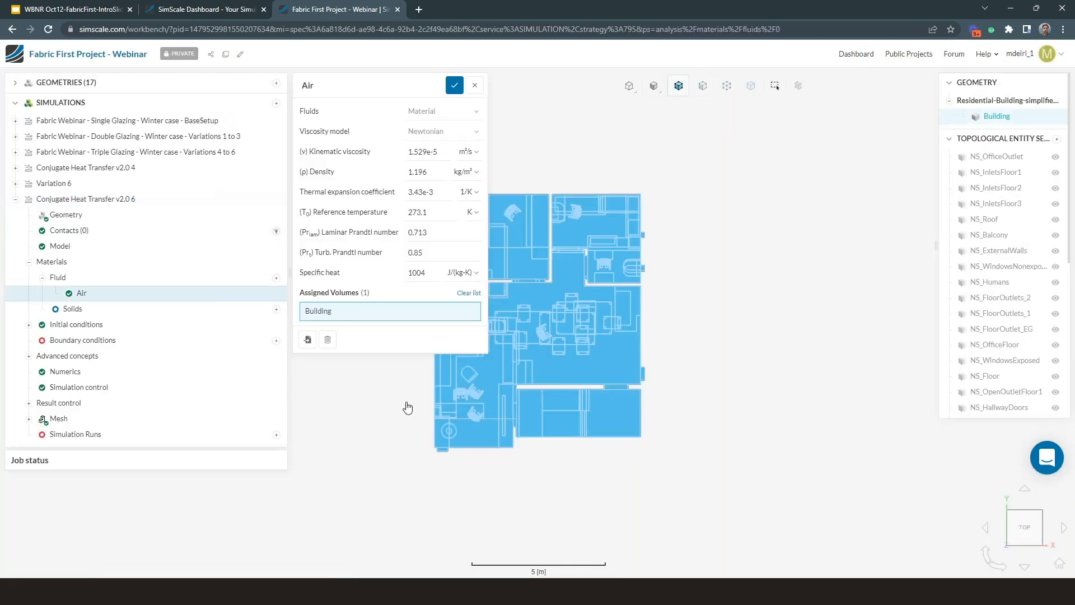
right_drag(603, 378, 713, 378)
drag(629, 397, 631, 350)
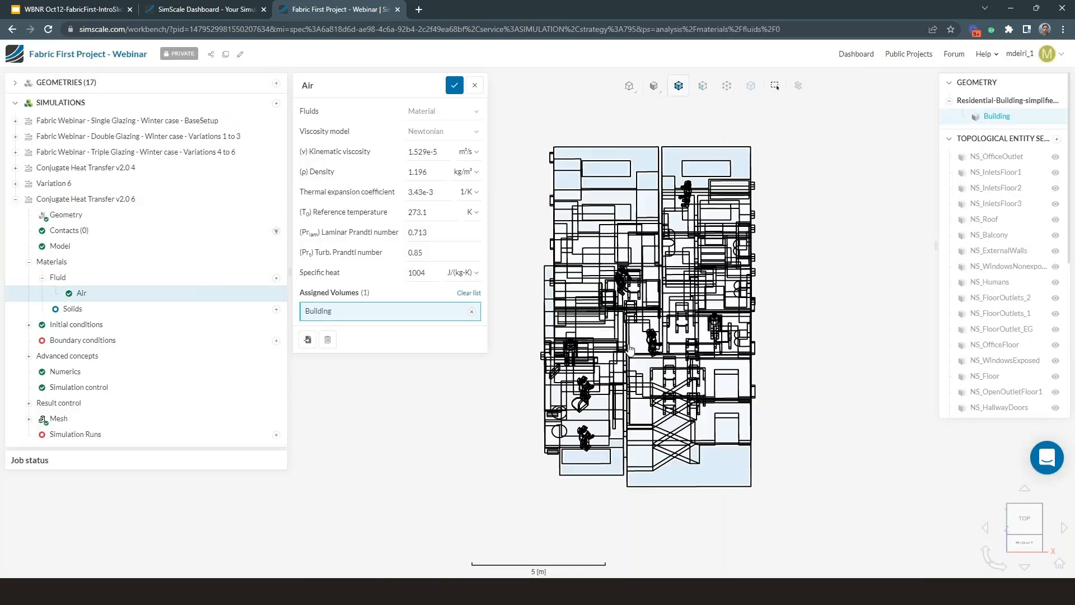
click(454, 85)
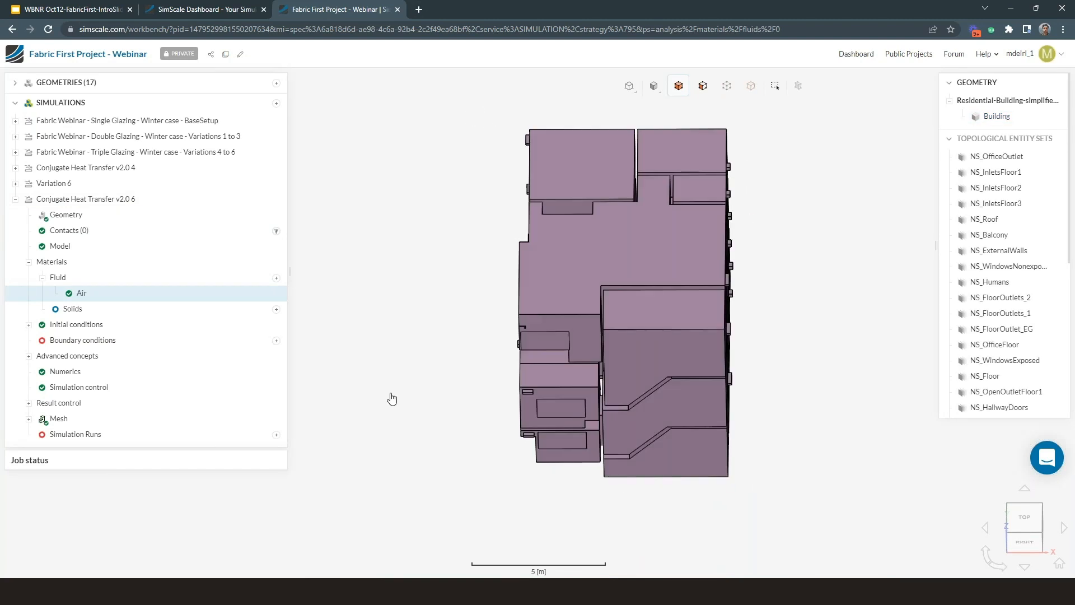
Step: Add a velocity inlet on the small top-floor NS_FloorOutlets_2 vent face and set its velocity type to Flow rate
drag(463, 442, 701, 442)
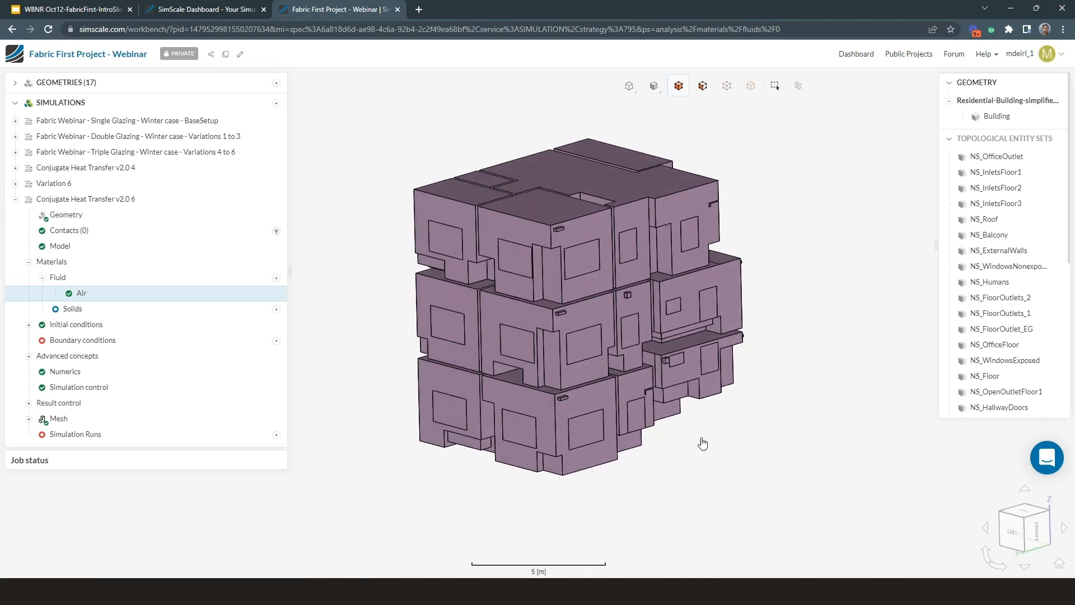
click(277, 341)
click(313, 345)
drag(637, 496, 745, 534)
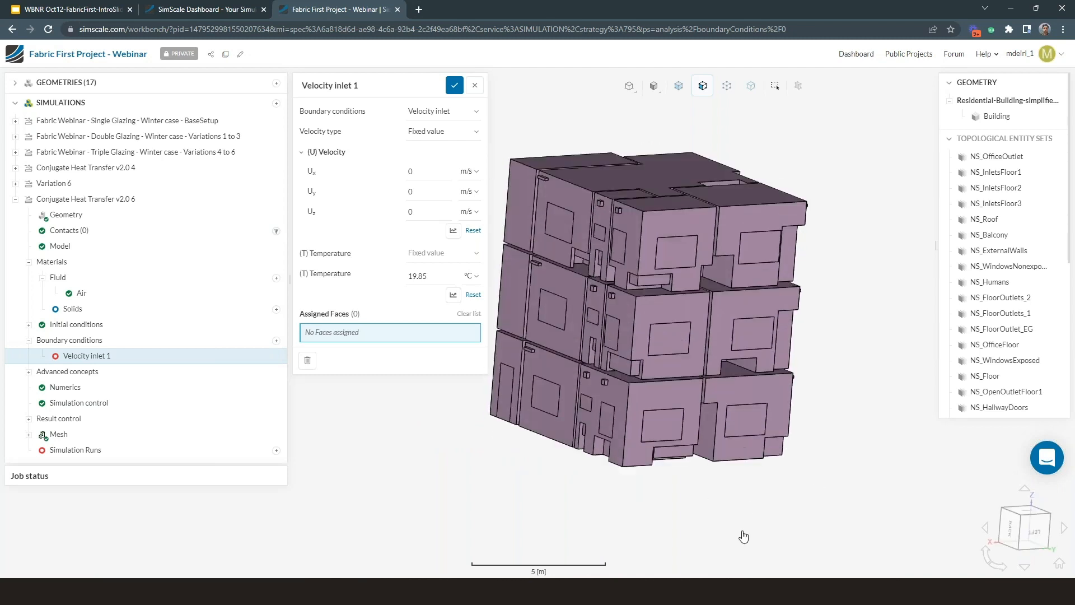
scroll(610, 202, up, 5)
click(622, 197)
click(442, 131)
click(440, 165)
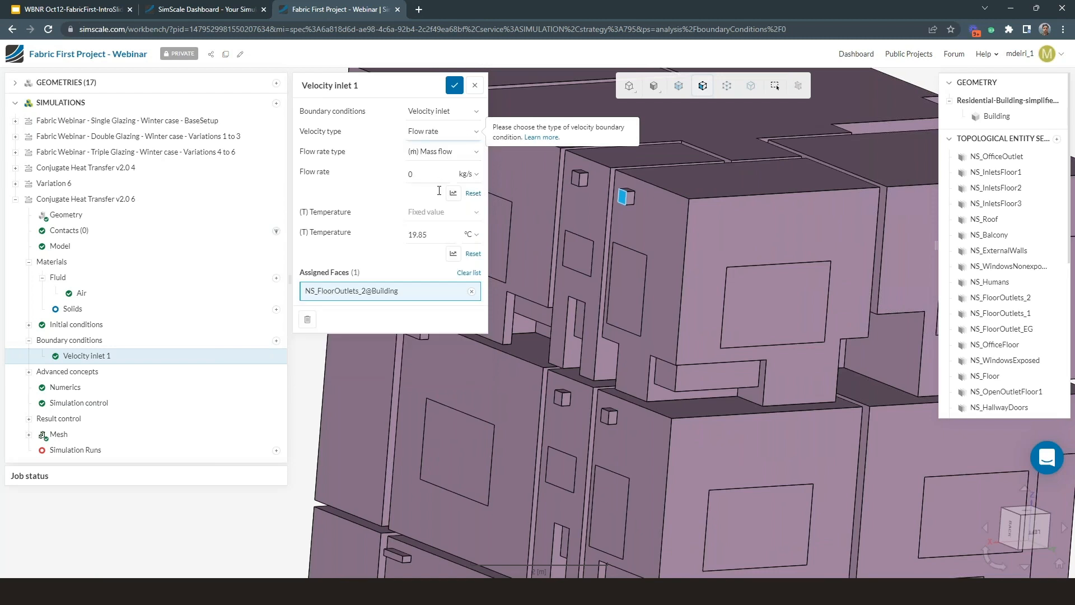
Step: Enter the velocity inlet's mass flow rate, set its temperature to 22 °C, and save the boundary condition
click(438, 176)
text(.1)
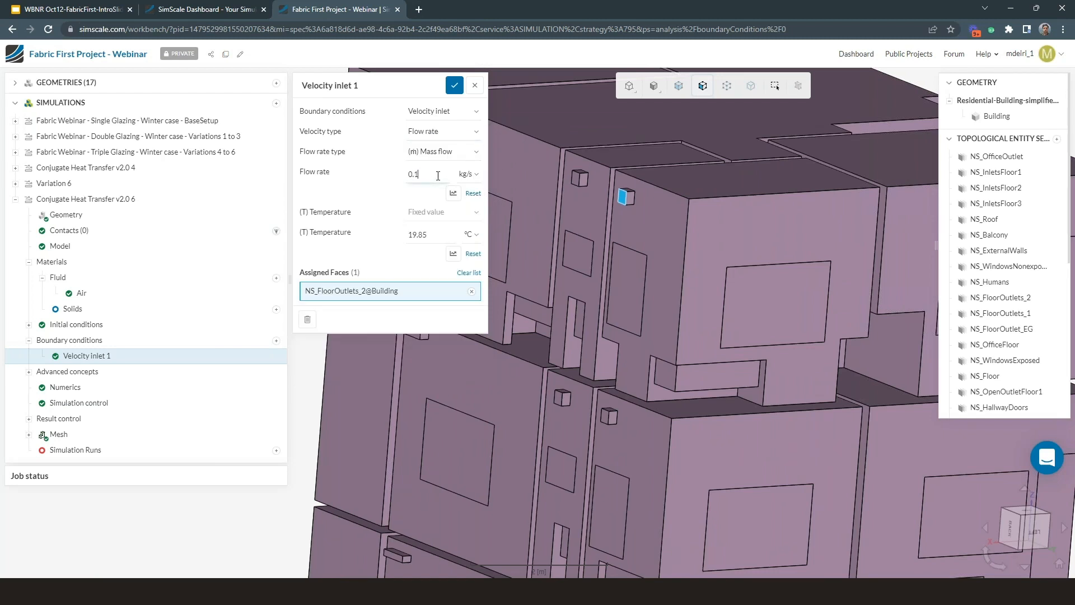
text(012)
double_click(436, 229)
text(22)
click(454, 85)
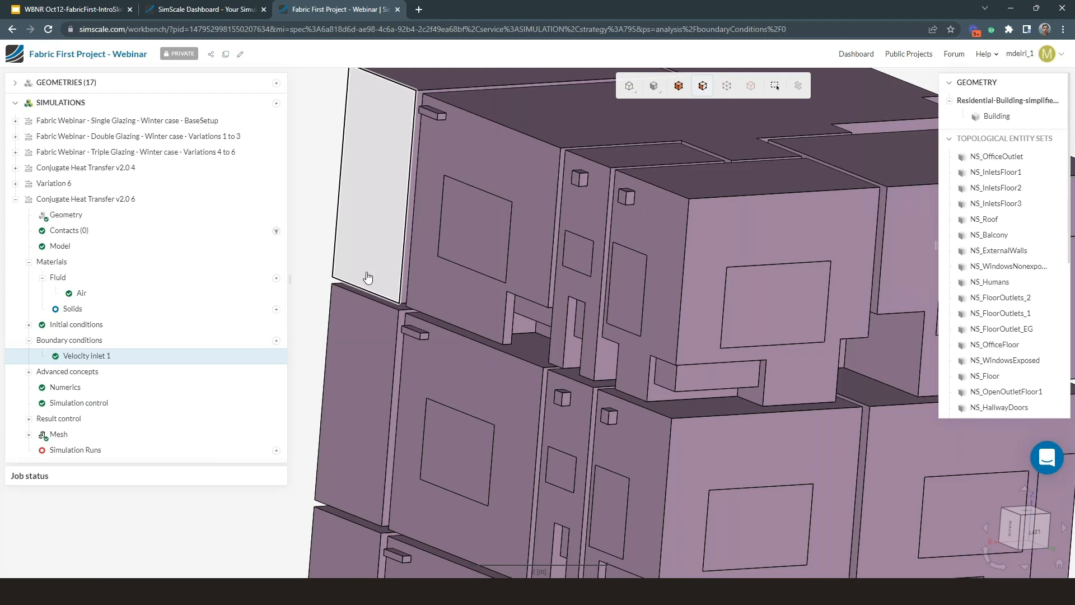
Step: Add a Wall heat flux field calculation to the result control, leaving heat transfer coefficient and Nusselt number off
scroll(387, 269, down, 5)
right_drag(415, 262, 449, 250)
scroll(588, 464, up, 2)
drag(594, 471, 481, 485)
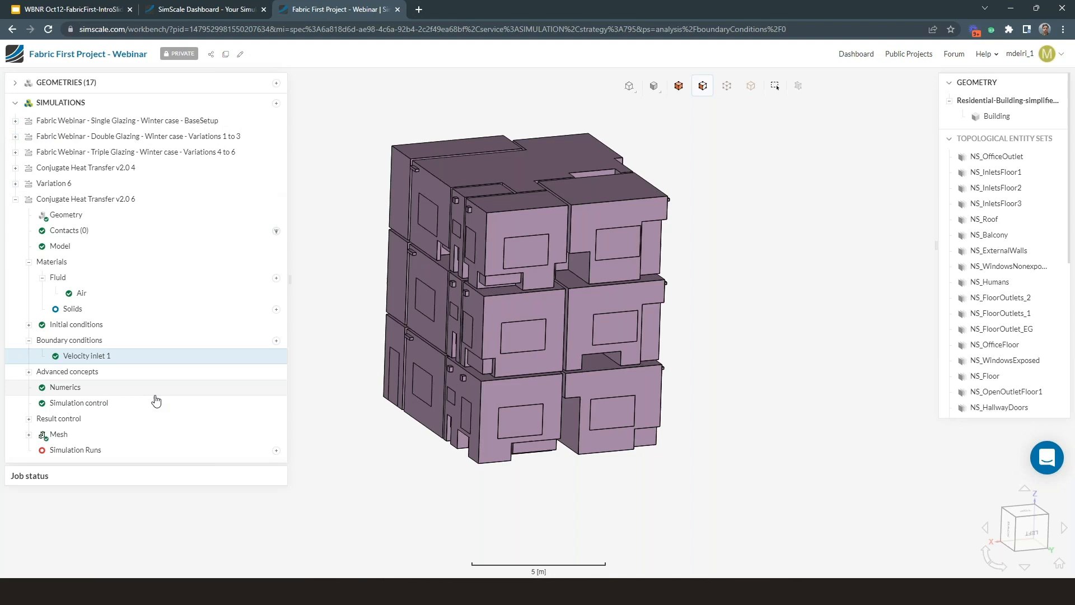
click(68, 424)
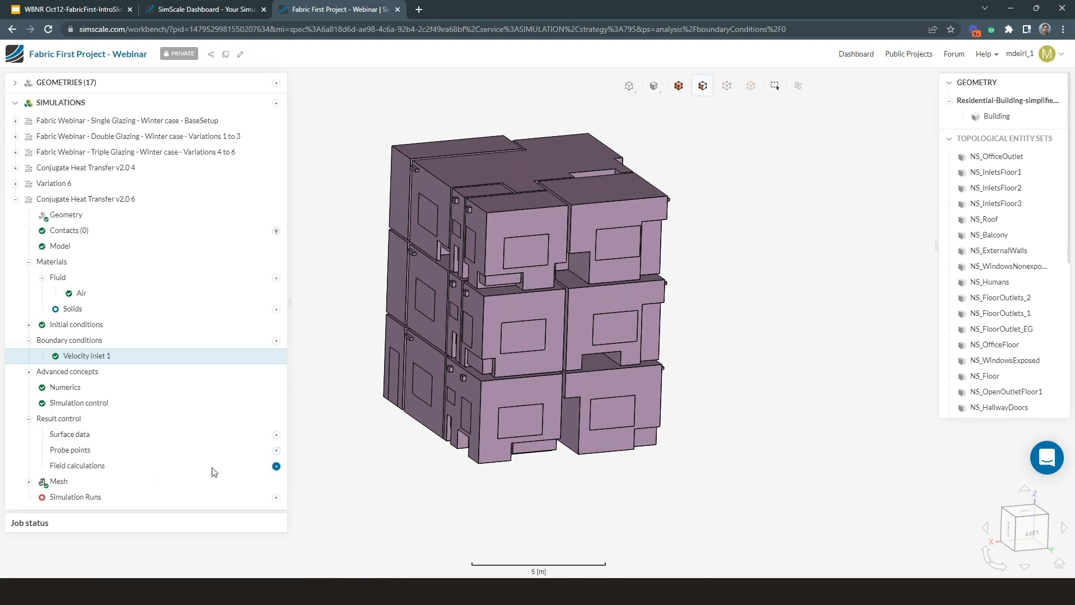
click(276, 467)
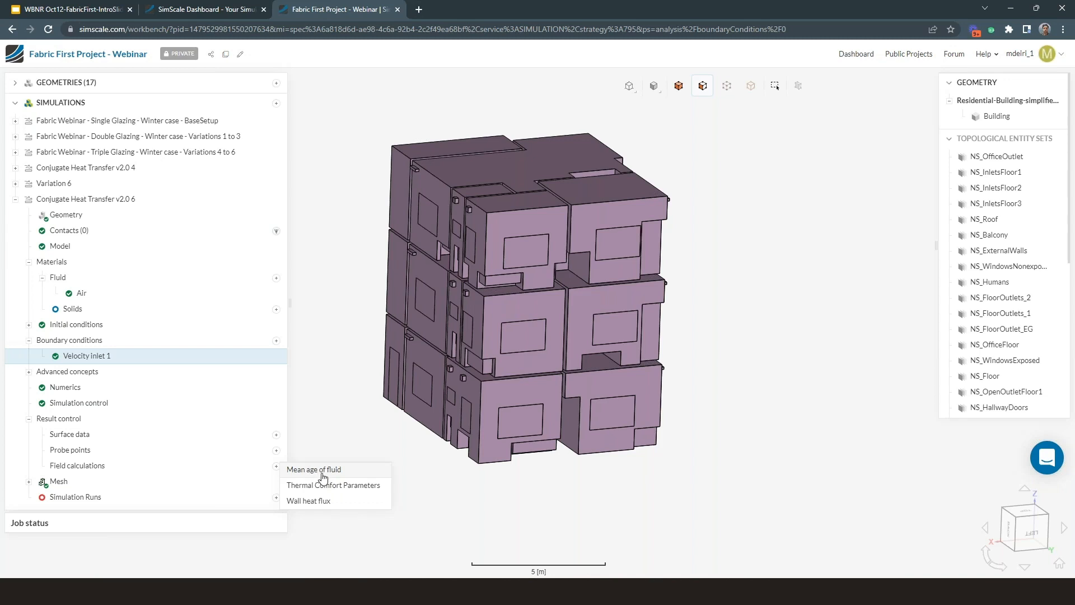
click(325, 502)
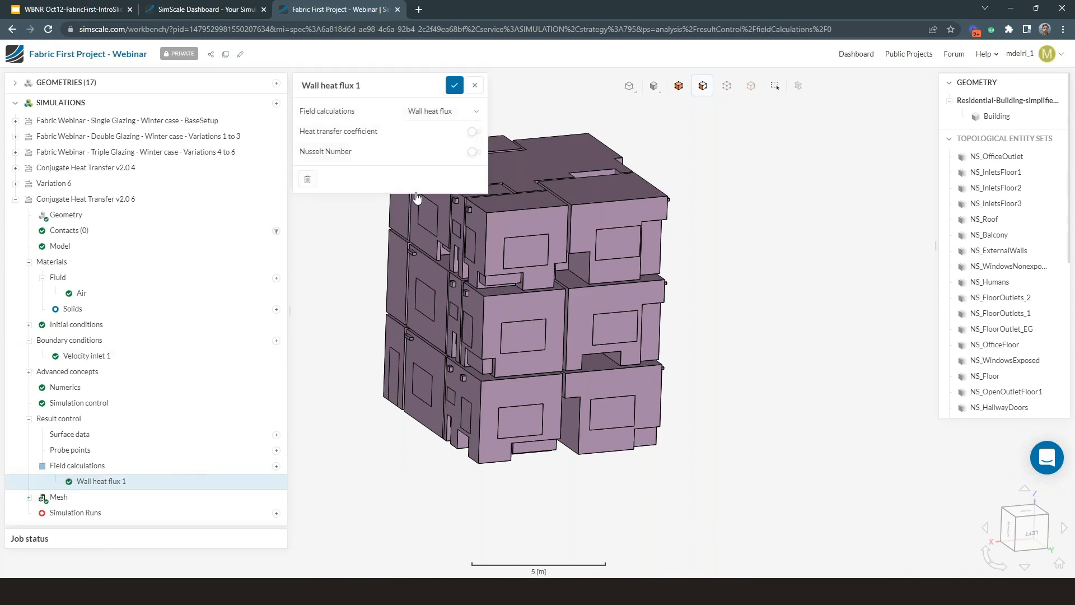
click(454, 85)
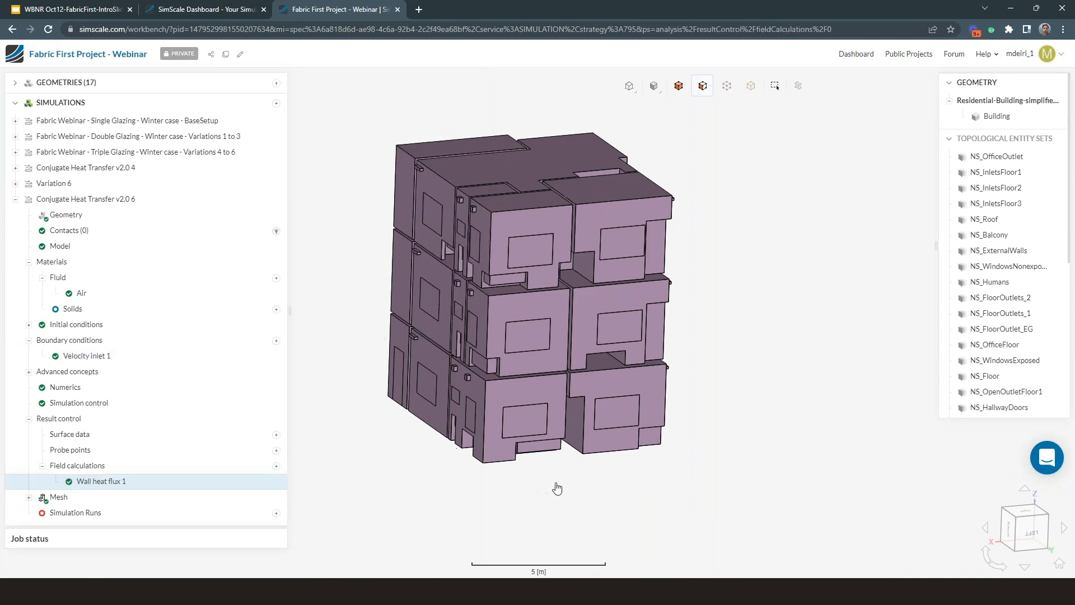
Step: Open the setup of the single-glazing winter BaseSetup simulation and view its Windows-NonexposedtoSolar boundary condition
click(16, 200)
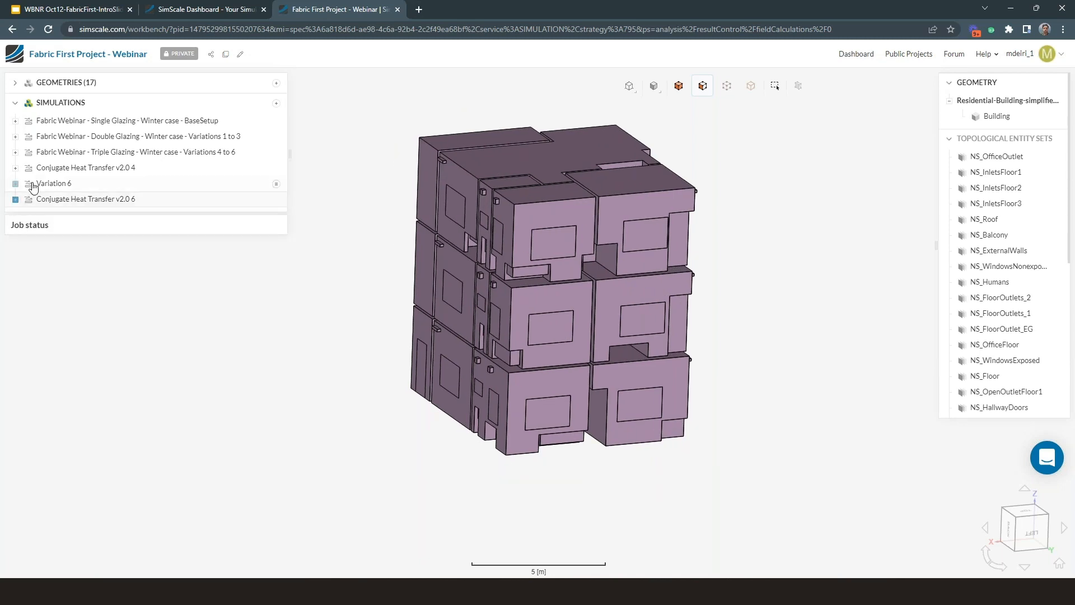
click(16, 121)
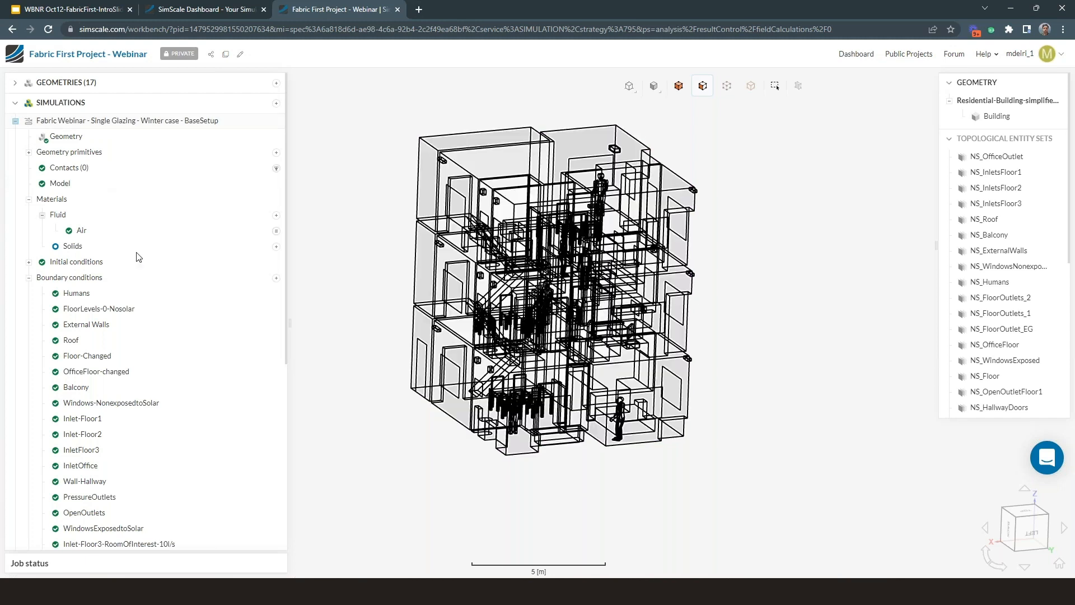
scroll(153, 281, down, 1)
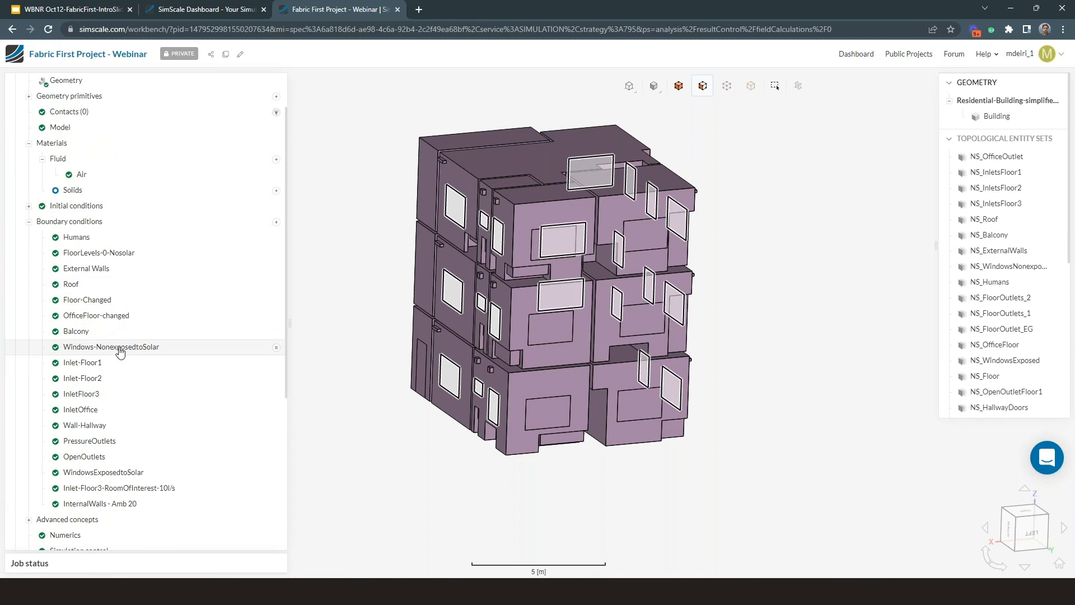
click(120, 351)
click(454, 86)
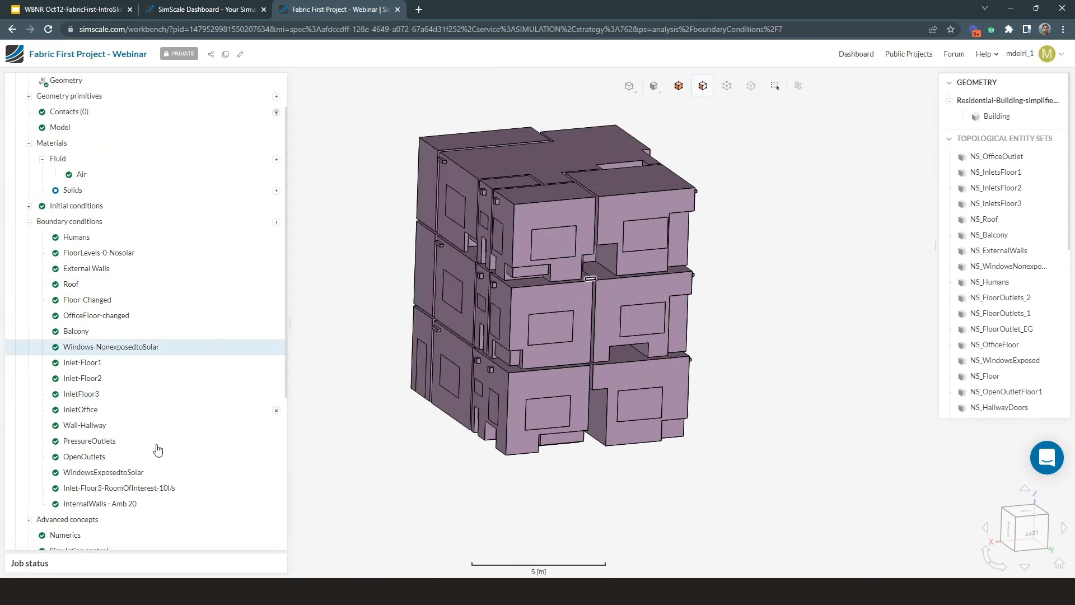
Step: Review the WindowsExposedtoSolar wall condition, examining its ambient temperature, thermal conductivity and layer thickness
click(144, 472)
drag(659, 394, 680, 493)
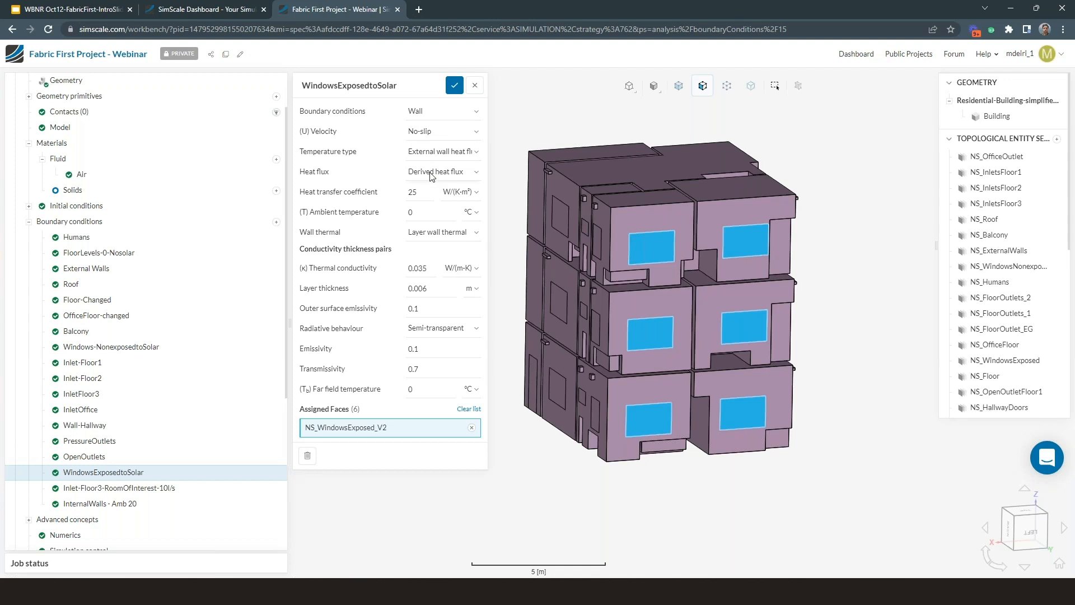
double_click(417, 214)
click(399, 214)
click(418, 267)
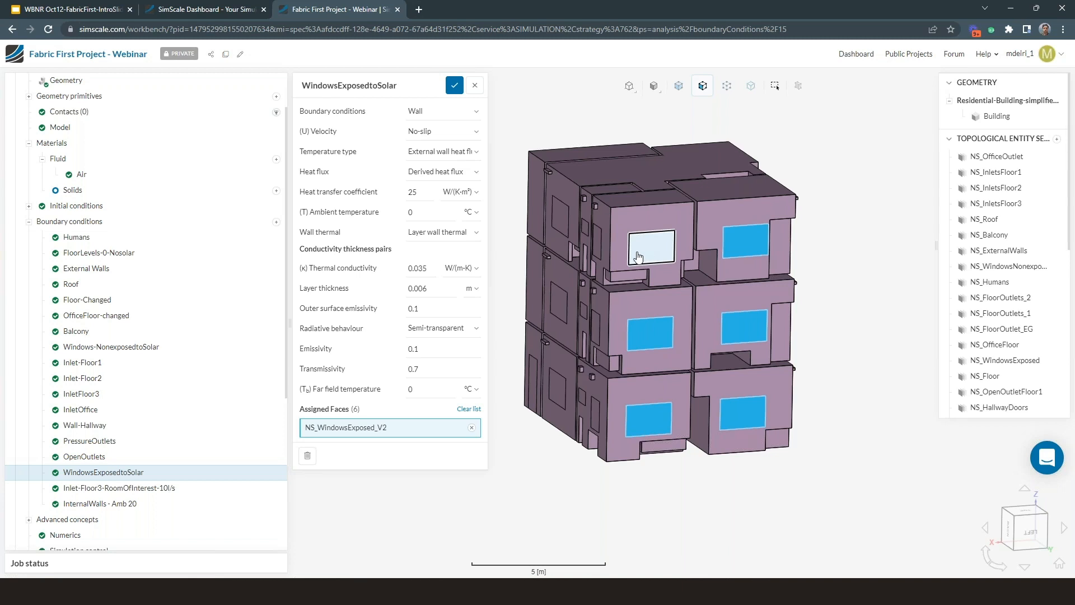
click(430, 289)
click(411, 269)
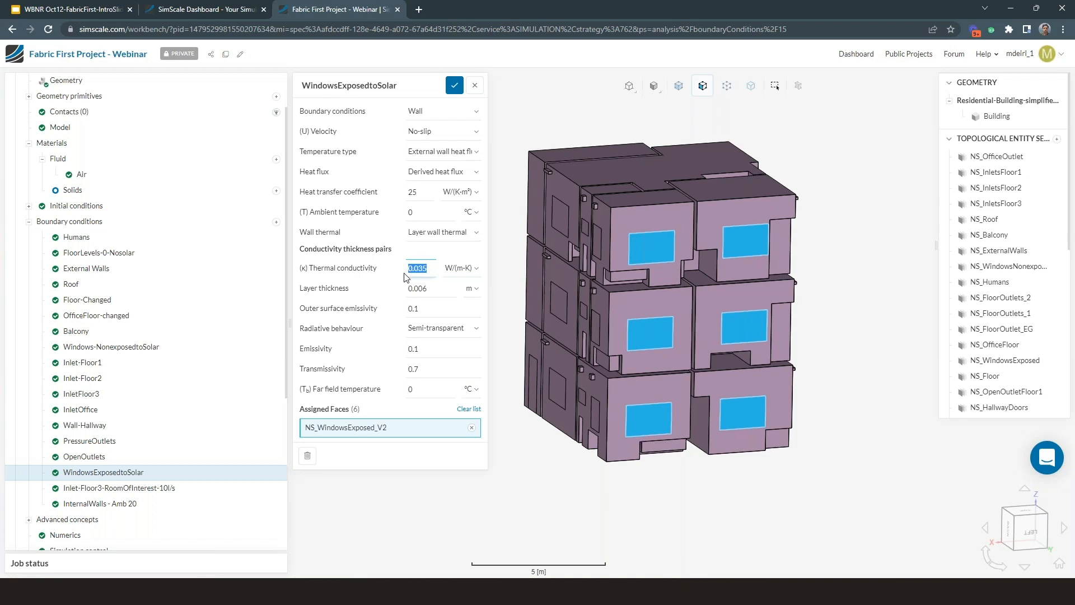
click(455, 85)
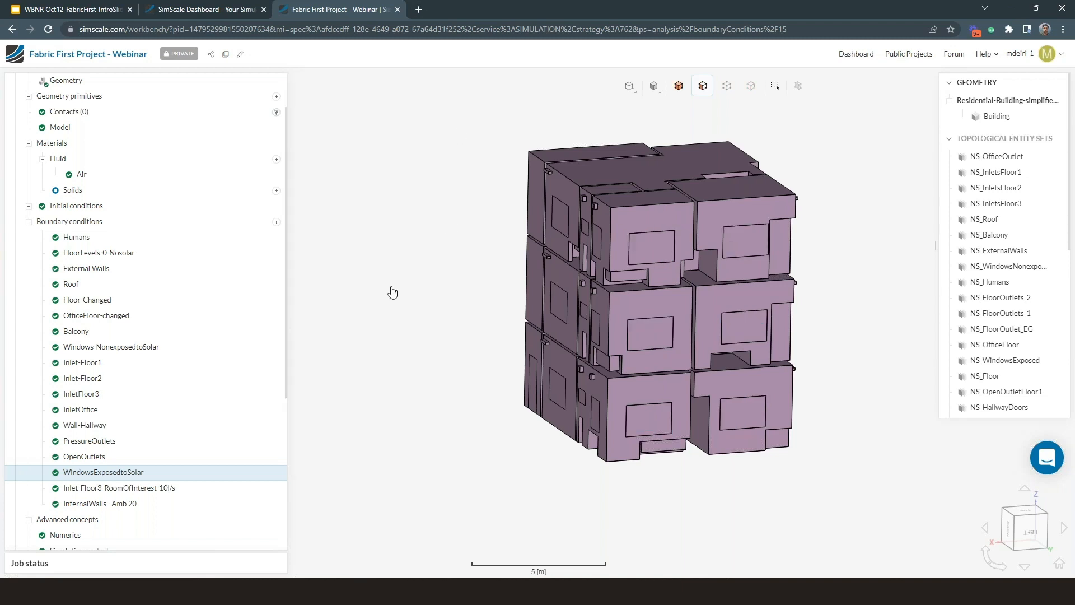
Step: Start a new run of the single-glazing BaseSetup simulation under its default name, overriding the relaxation-factor warning
scroll(224, 324, down, 1)
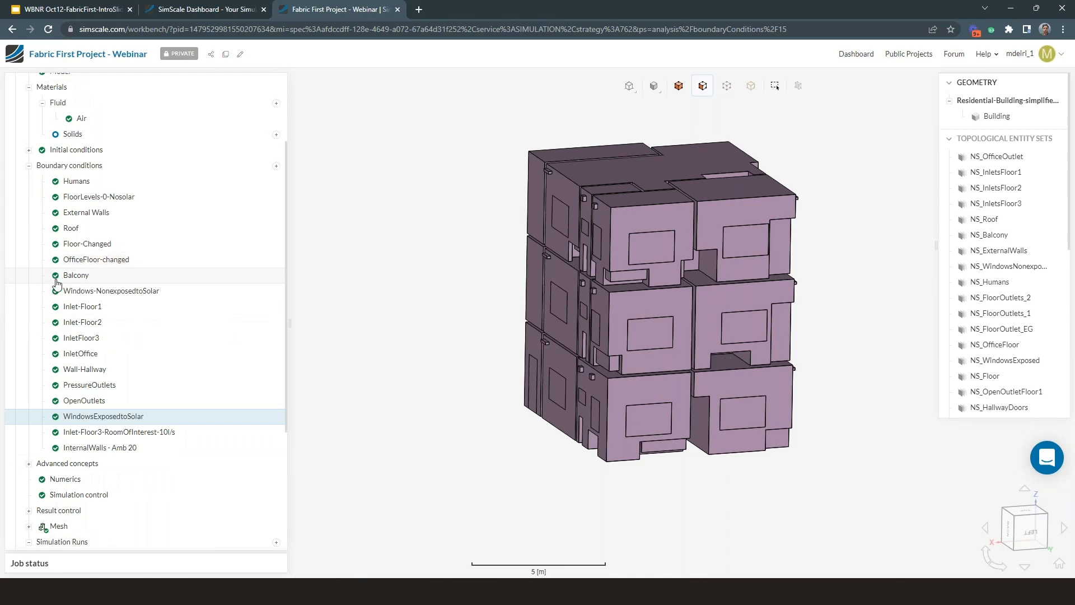
scroll(56, 283, up, 2)
scroll(156, 376, down, 3)
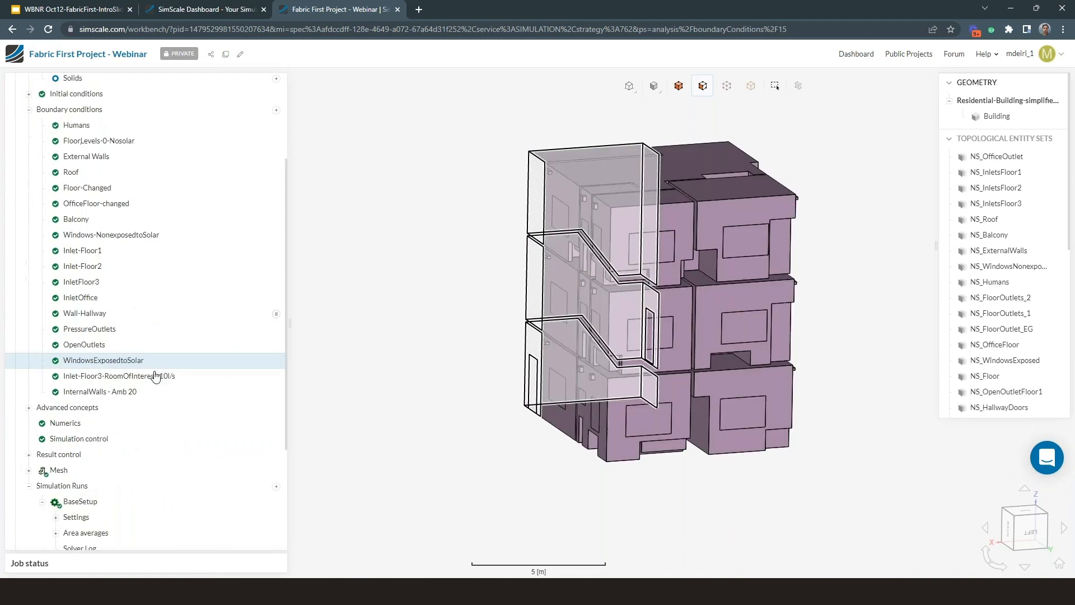
scroll(155, 376, down, 1)
click(28, 430)
click(276, 460)
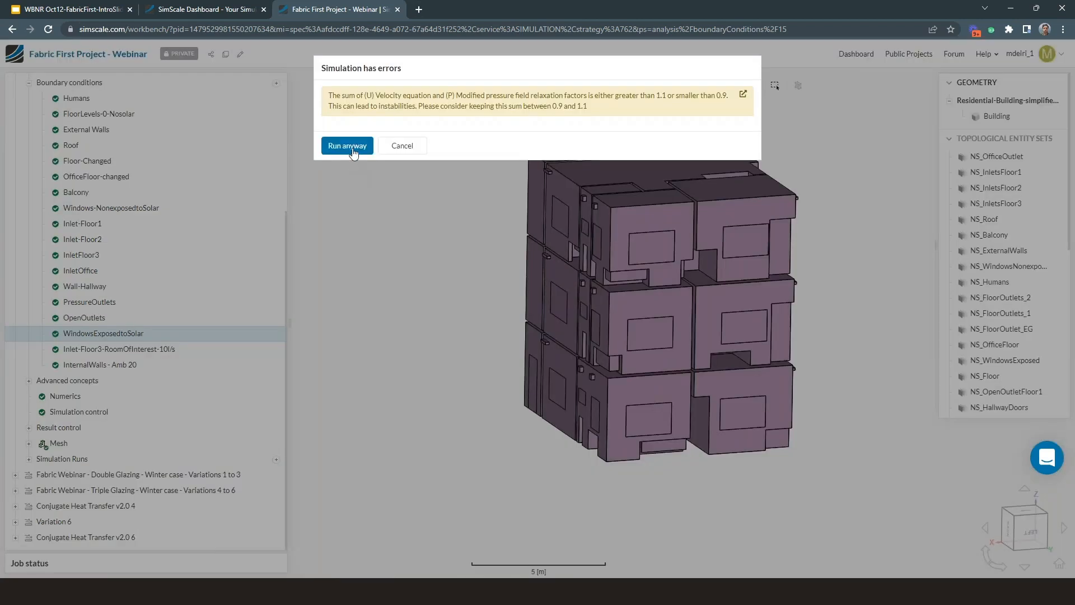
click(350, 147)
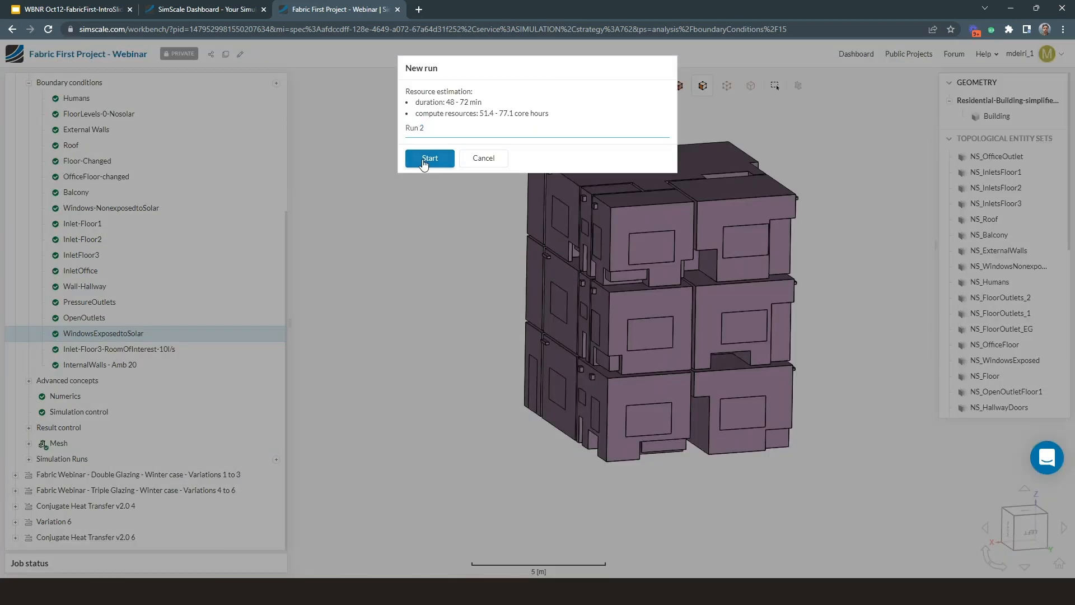
click(424, 163)
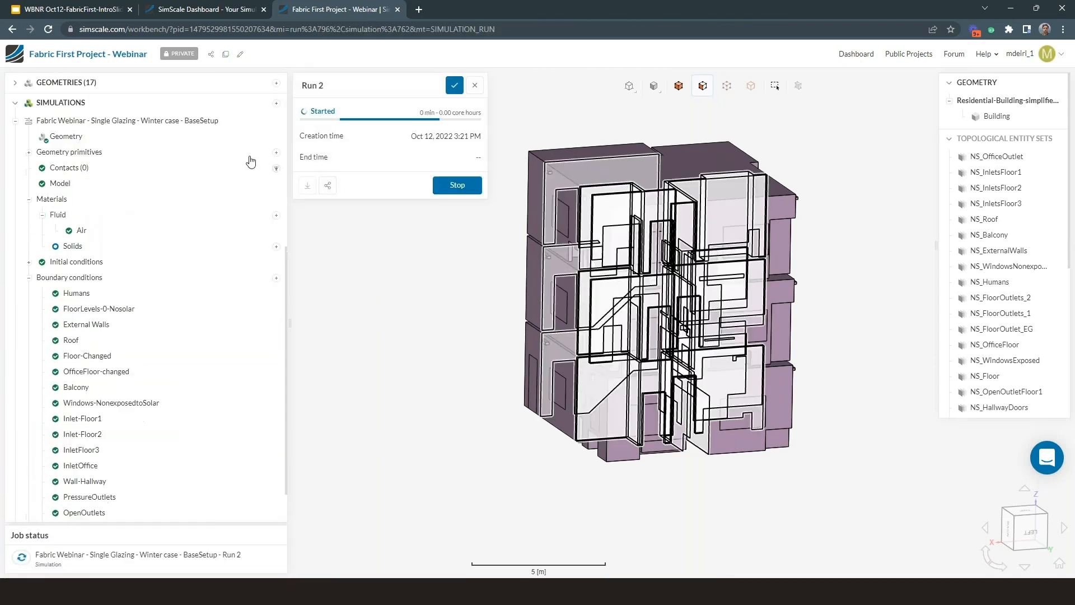
click(455, 85)
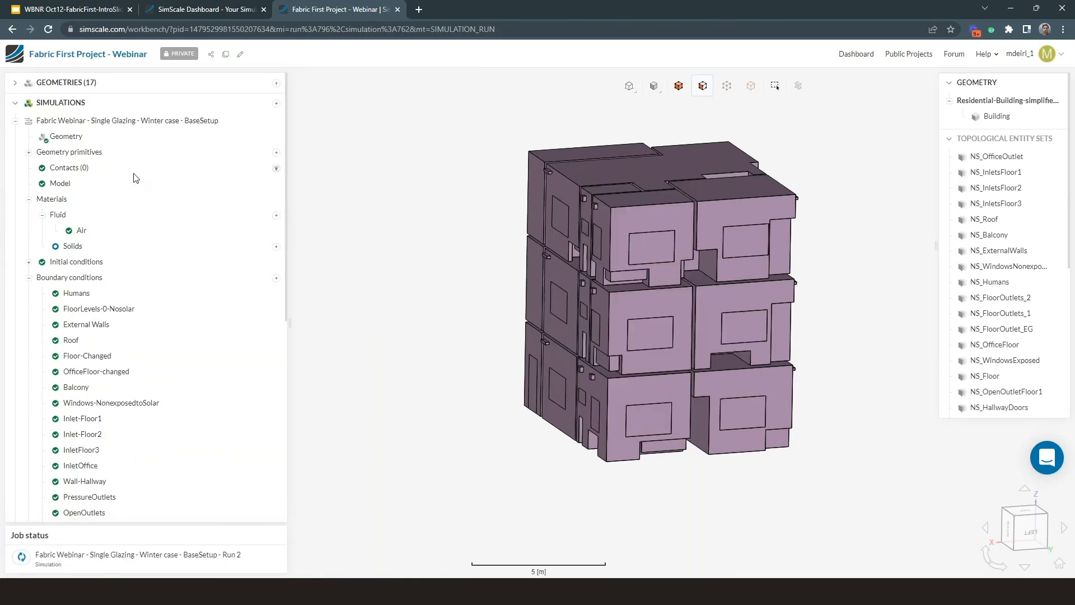
Step: Duplicate the Fabric Webinar - Single Glazing - Winter case - BaseSetup simulation
click(15, 122)
click(15, 123)
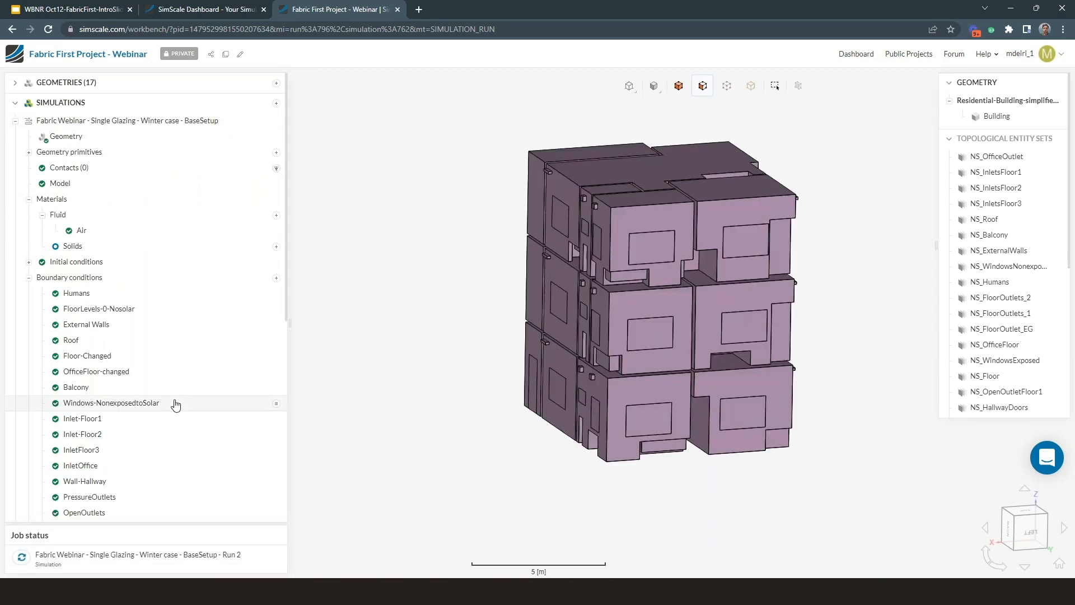
click(16, 121)
click(276, 121)
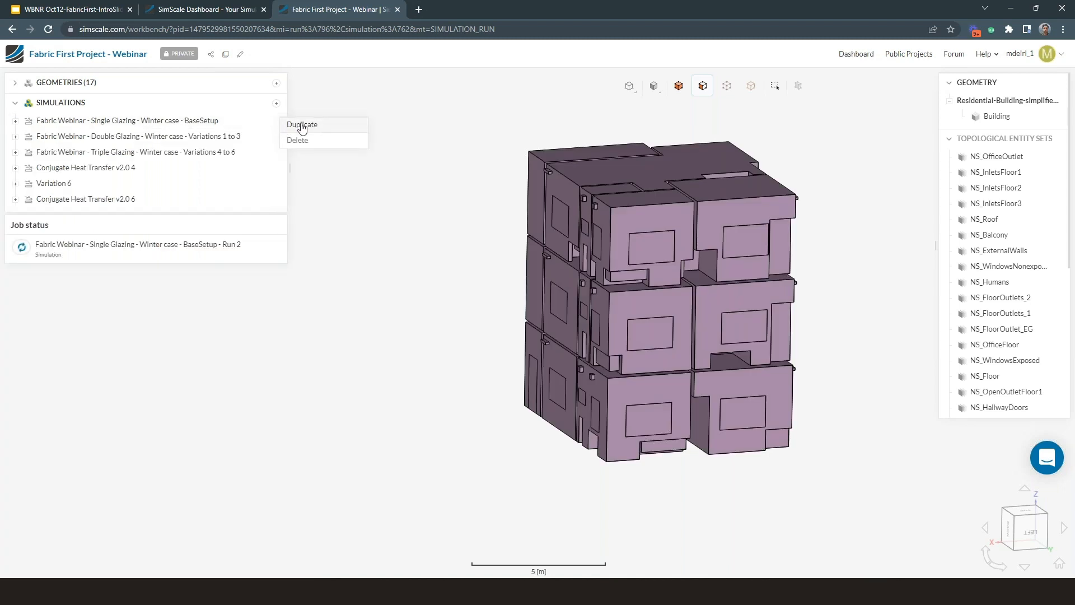
click(302, 127)
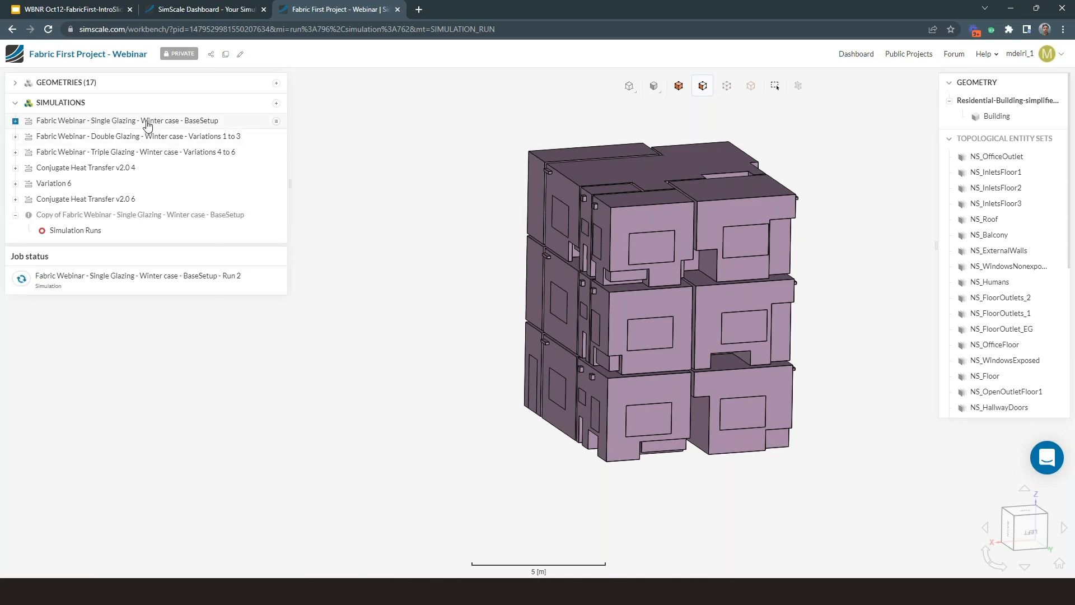
Step: Rename the duplicated single-glazing simulation as "design variation 6"
triple_click(398, 88)
text(v)
key(BackSpace)
text(design)
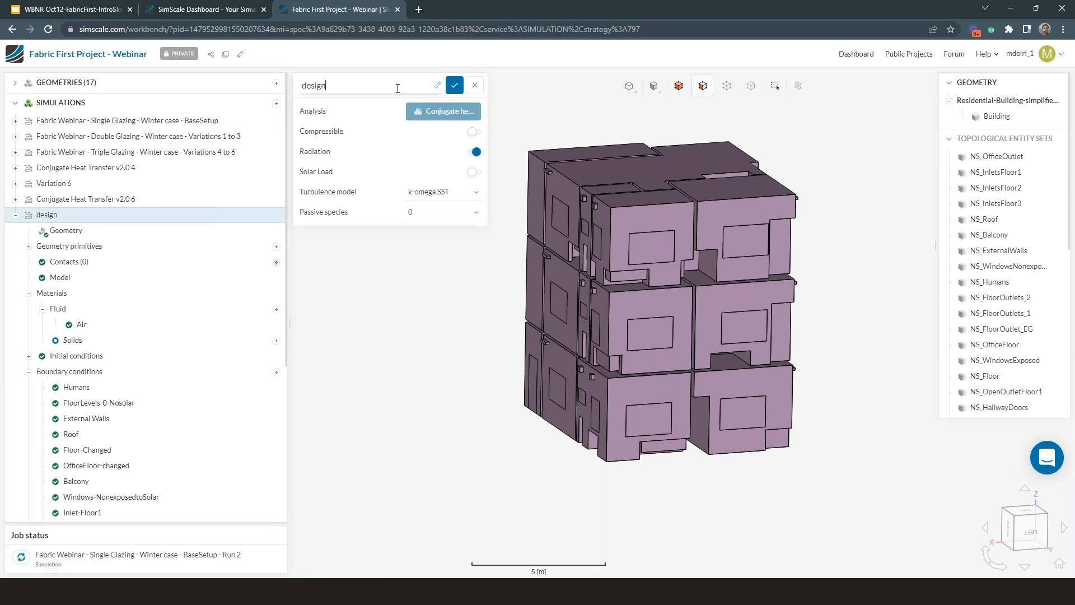
text( variation 6)
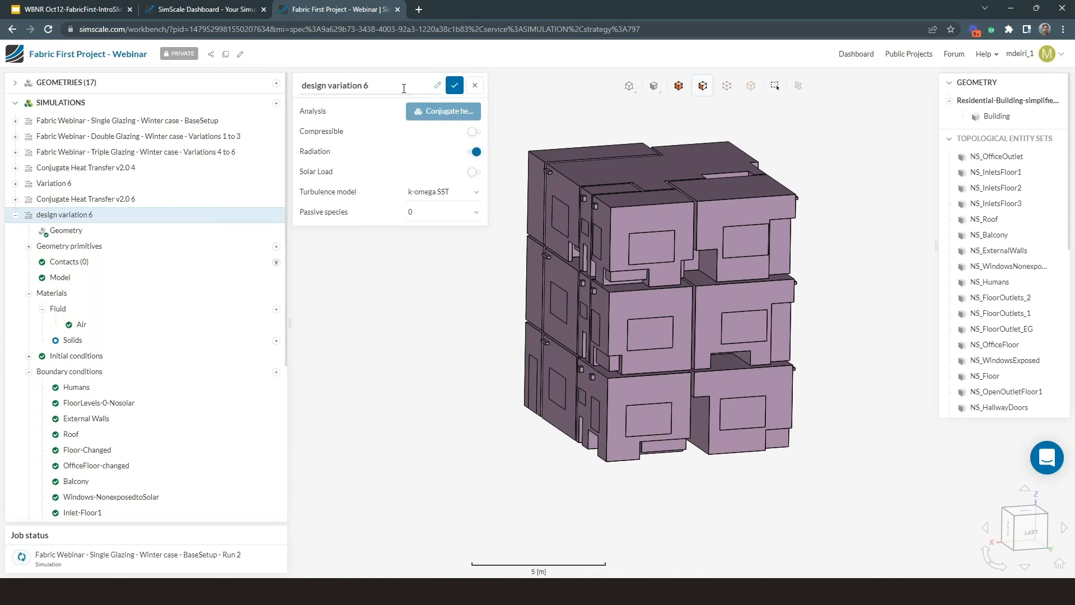
click(454, 85)
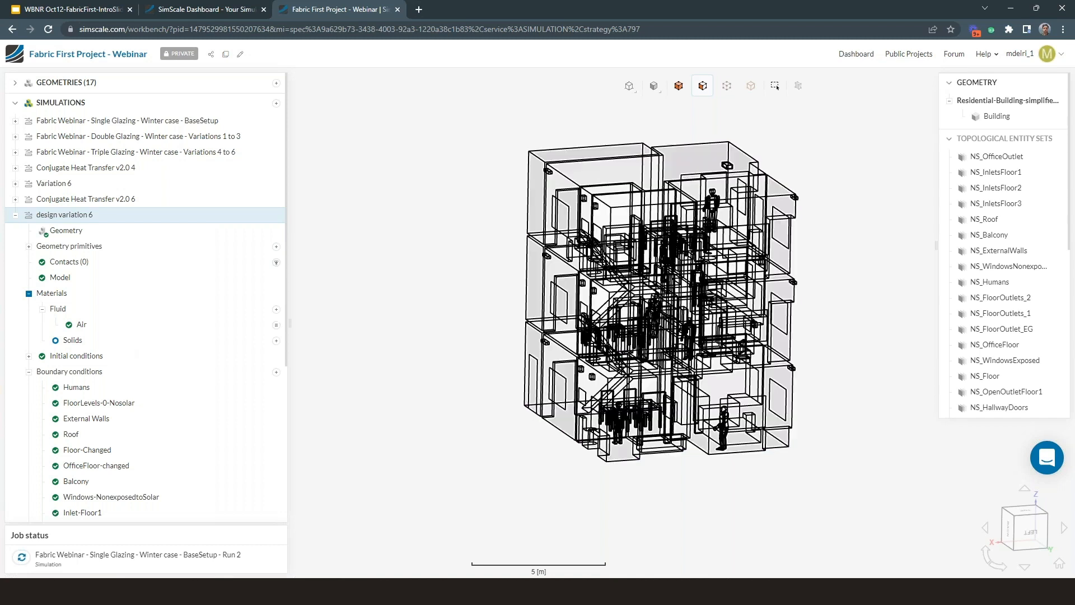
Step: Set the thermal conductivity of the WindowsExposedtoSolar wall condition in design variation 6 to 0.028 W/(m·K)
scroll(106, 338, down, 4)
click(141, 399)
double_click(421, 268)
text(0.028)
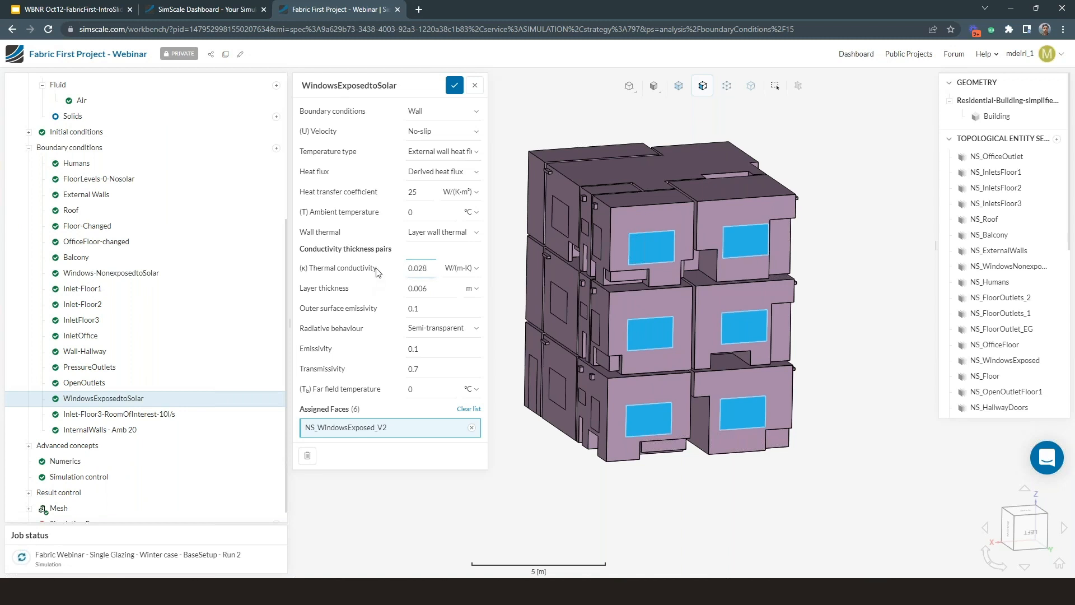
click(454, 86)
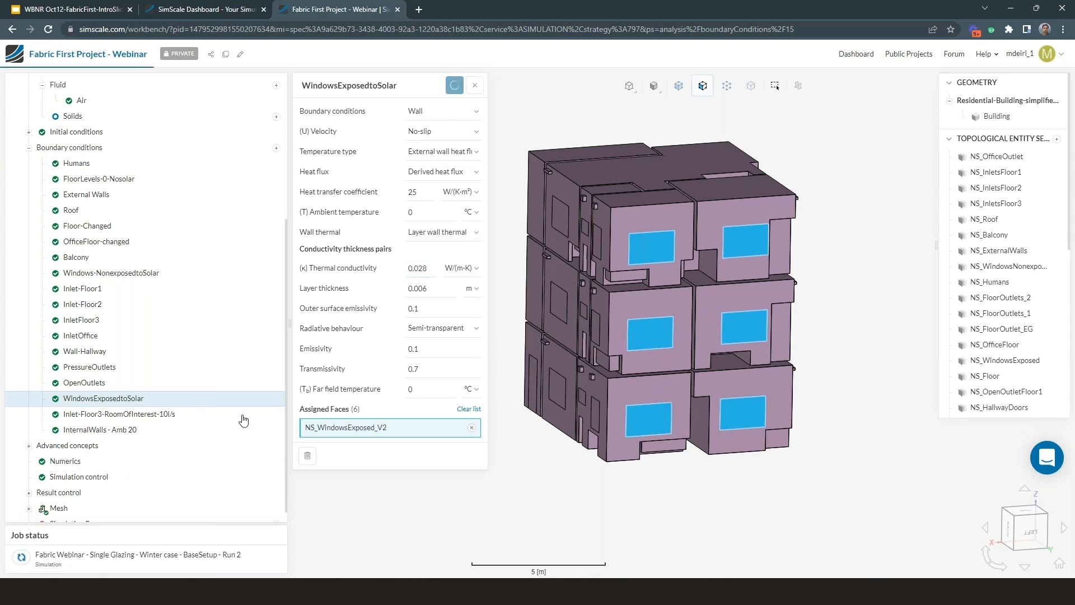
Step: Start a new run of the design variation 6 simulation, overriding the relaxation-factor warning
scroll(216, 434, down, 1)
click(276, 511)
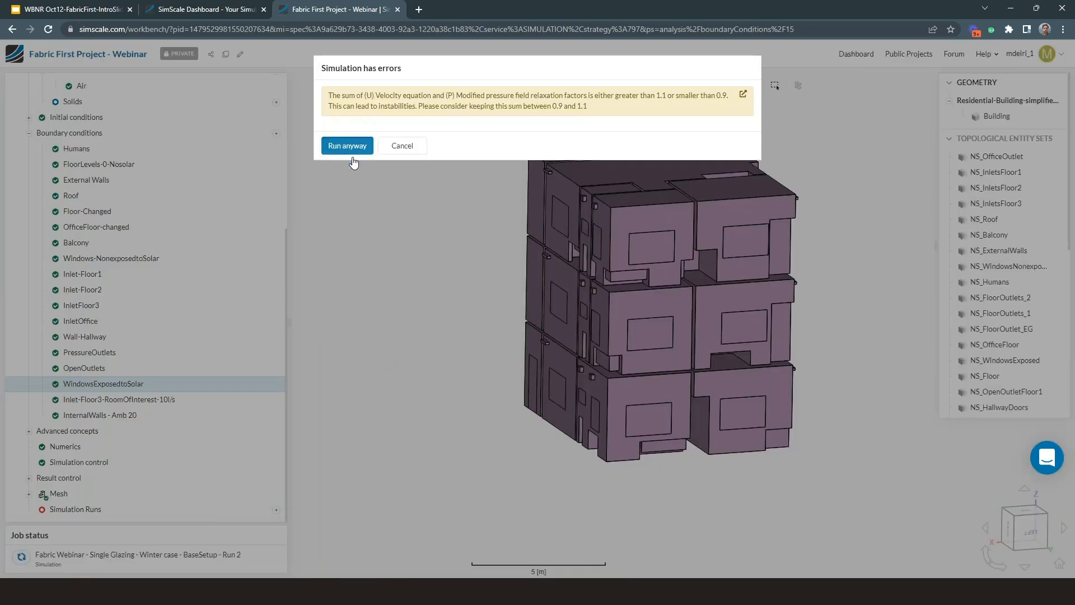
click(346, 146)
click(430, 158)
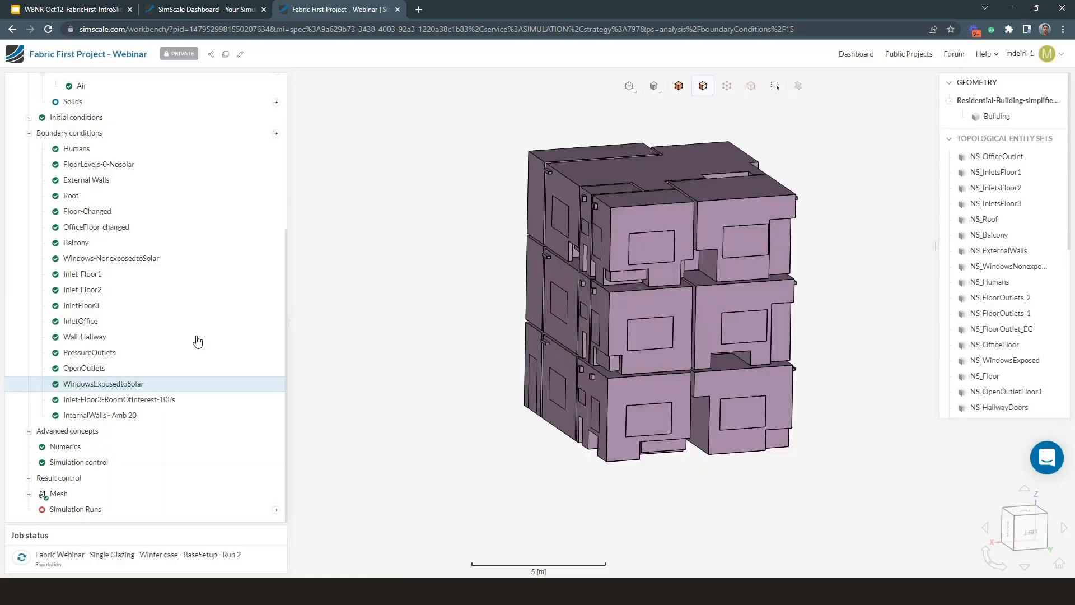
Step: Close the Run 1 details of design variation 6 and go back to its boundary conditions list
scroll(198, 347, up, 1)
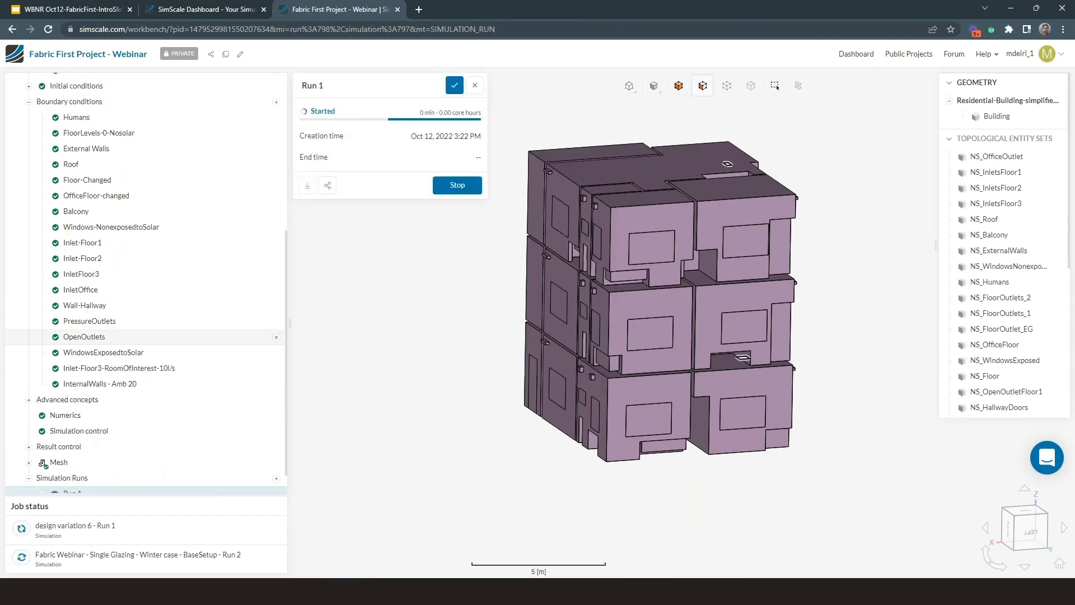
click(455, 85)
scroll(166, 344, up, 1)
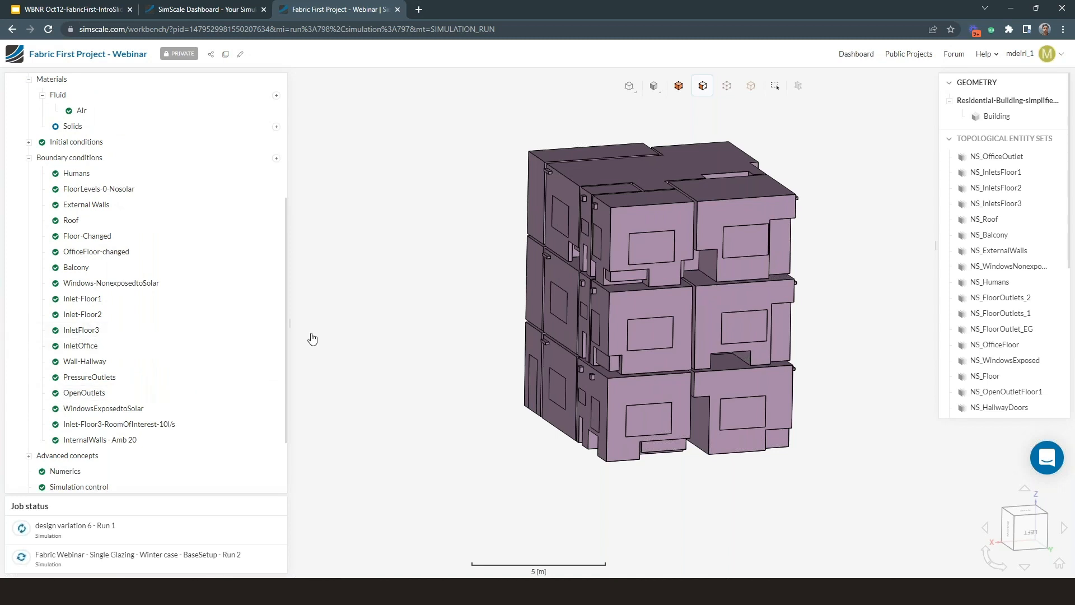
Step: View the support chat's new-conversation window and close it without writing a message
click(1044, 466)
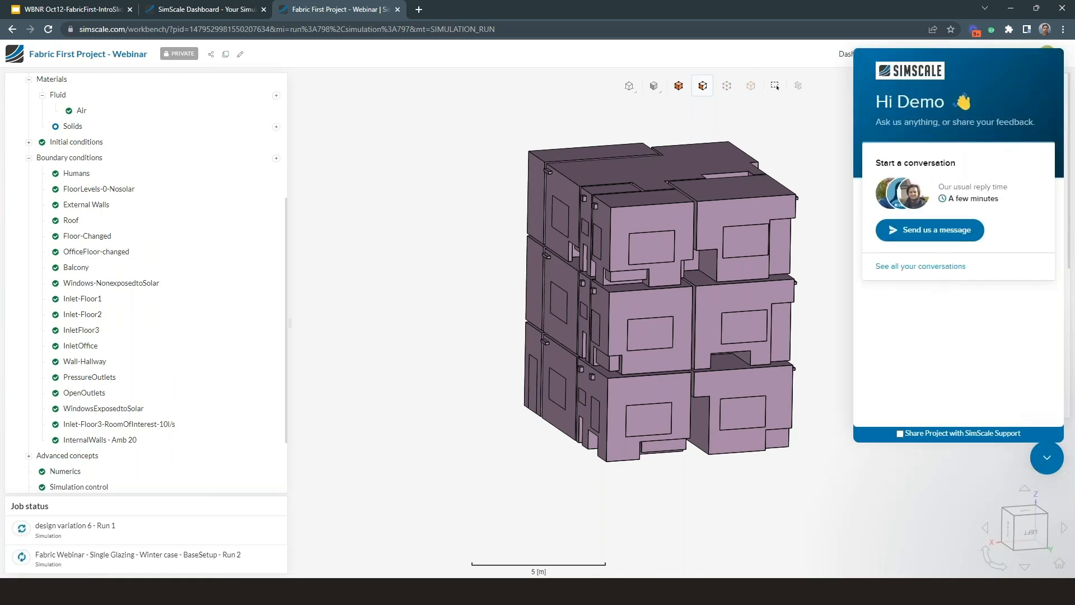
click(924, 232)
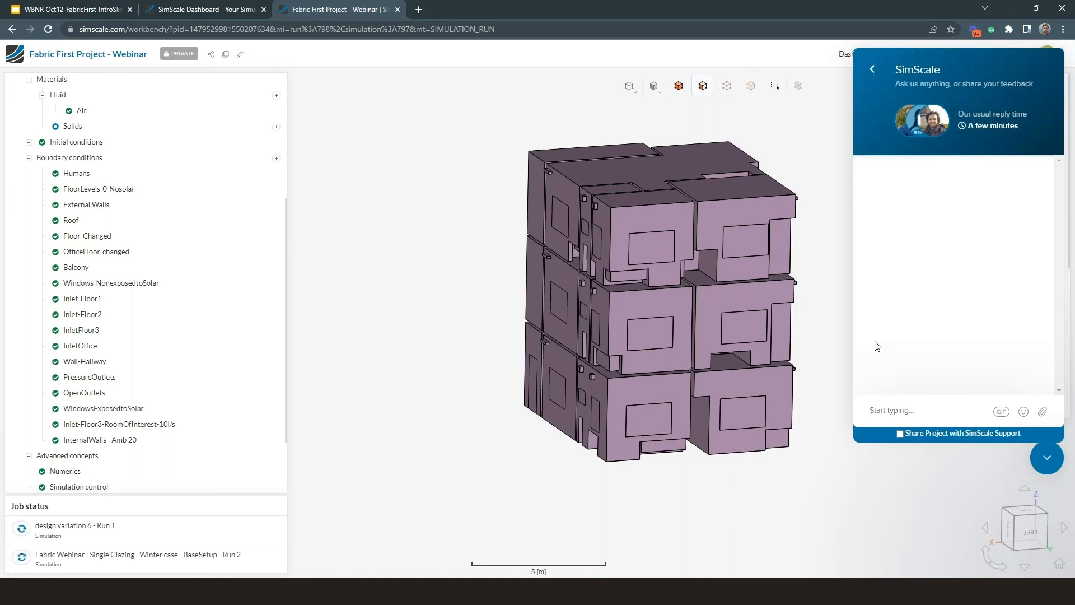
click(1047, 459)
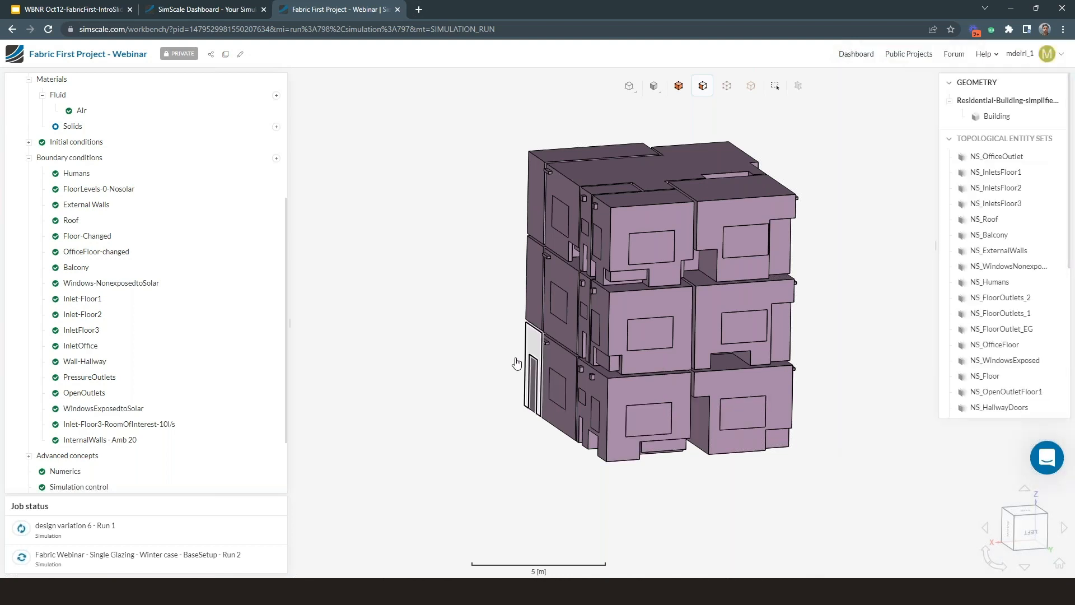
Step: Switch to the webinar presentation and show the Results - Wall Heat Flux slide comparing the base design with Variation 6
right_drag(456, 355, 450, 358)
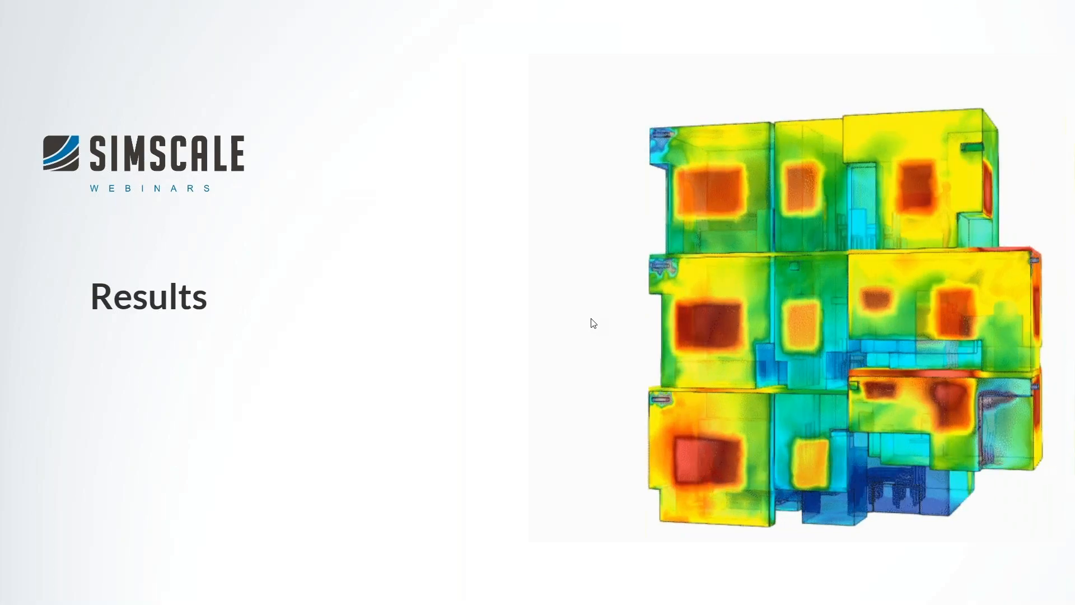
key(Right)
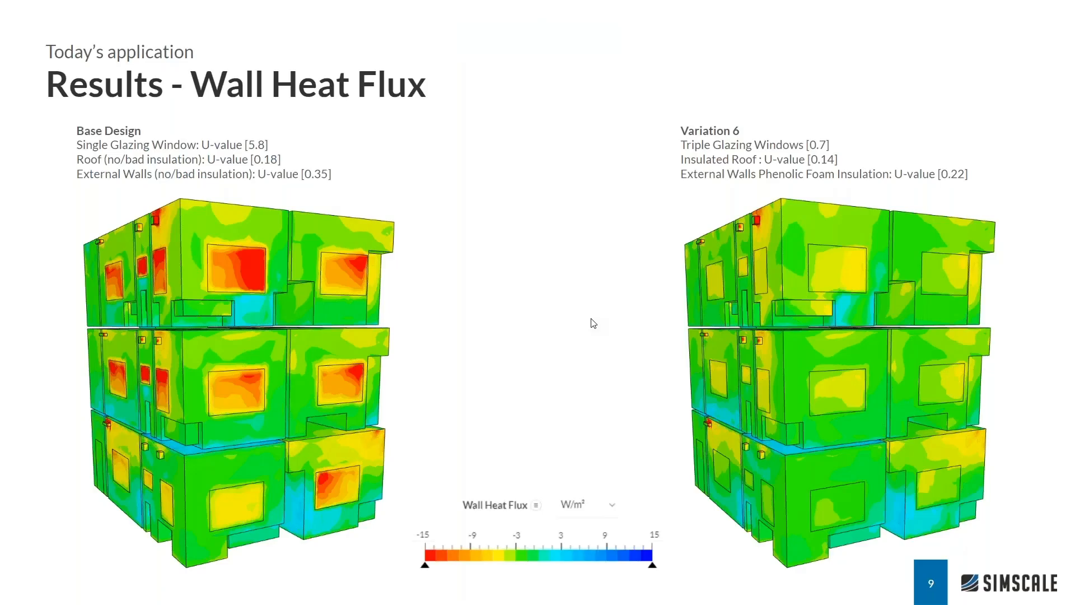